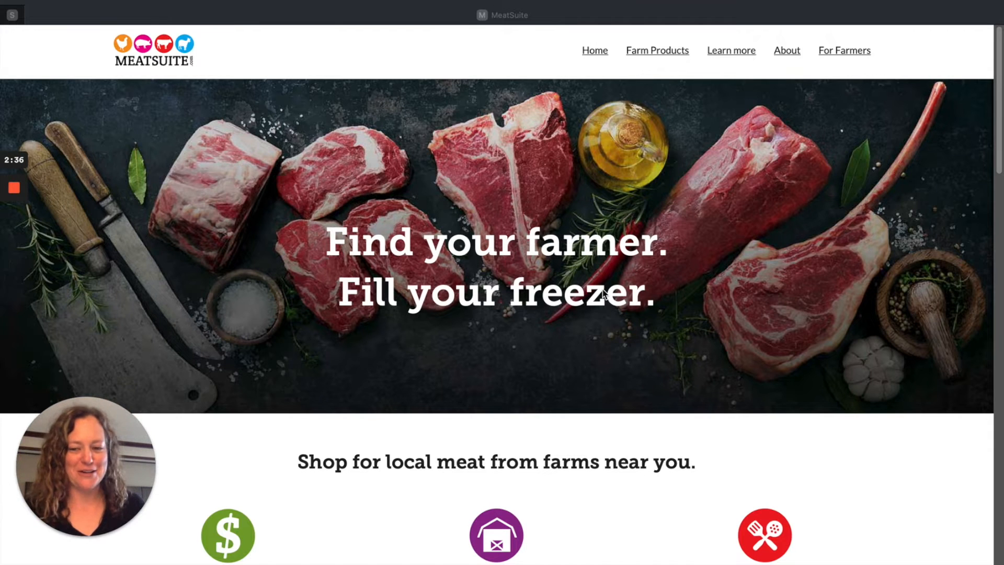
Step: Look over the MeatSuite home page, from the buying benefits to the zip code farm search
{"action": "scroll", "coordinate": [602, 290], "scroll_direction": "down", "scroll_amount": 1}
{"action": "scroll", "coordinate": [603, 285], "scroll_direction": "down", "scroll_amount": 3}
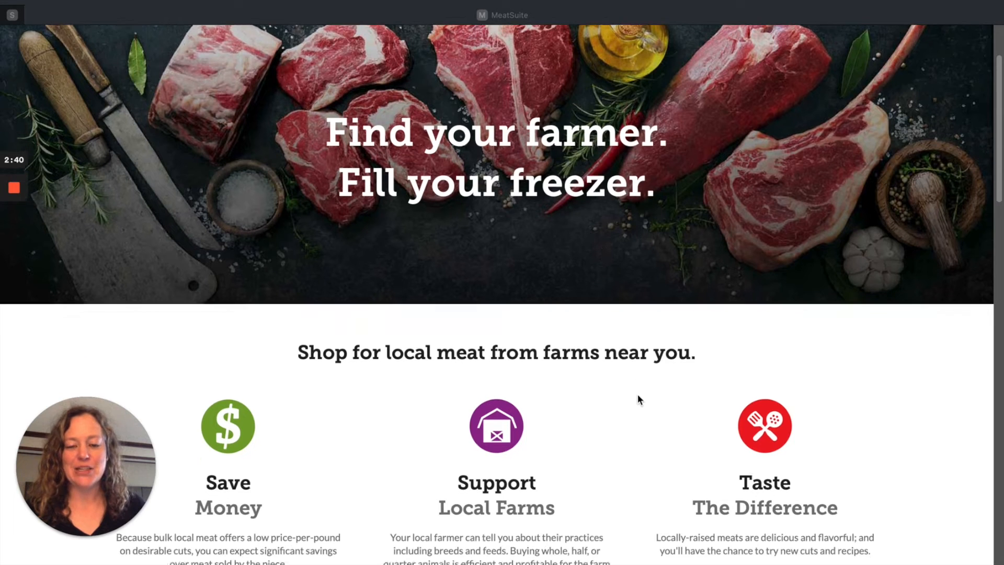
{"action": "scroll", "coordinate": [638, 399], "scroll_direction": "down", "scroll_amount": 8}
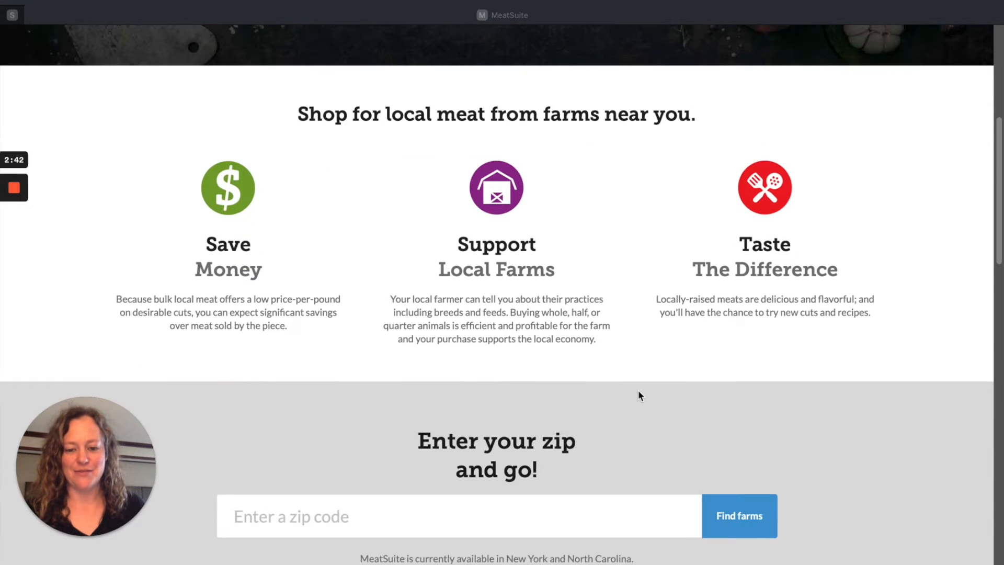
{"action": "scroll", "coordinate": [638, 389], "scroll_direction": "down", "scroll_amount": 3}
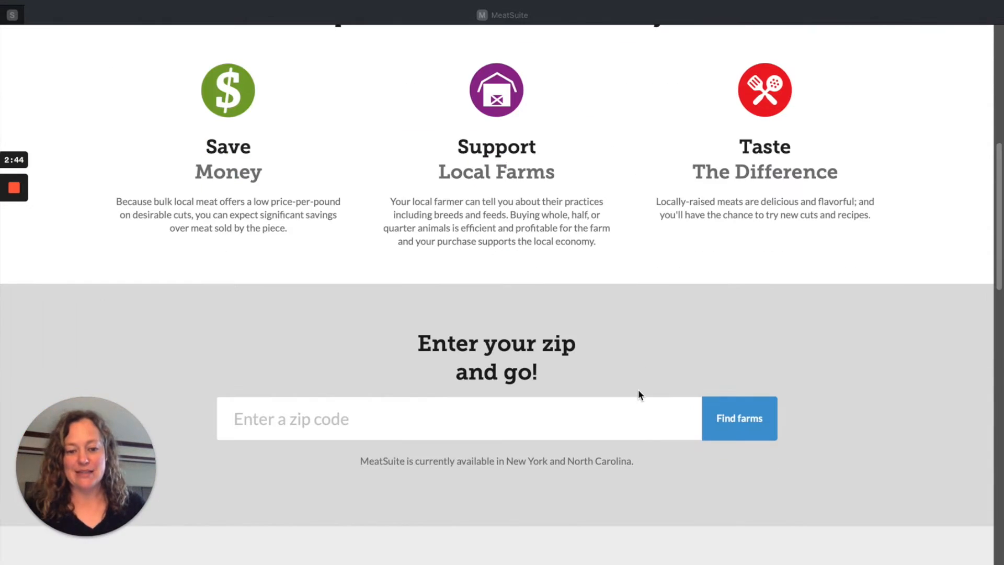
{"action": "scroll", "coordinate": [638, 388], "scroll_direction": "up", "scroll_amount": 9}
{"action": "scroll", "coordinate": [643, 394], "scroll_direction": "up", "scroll_amount": 5}
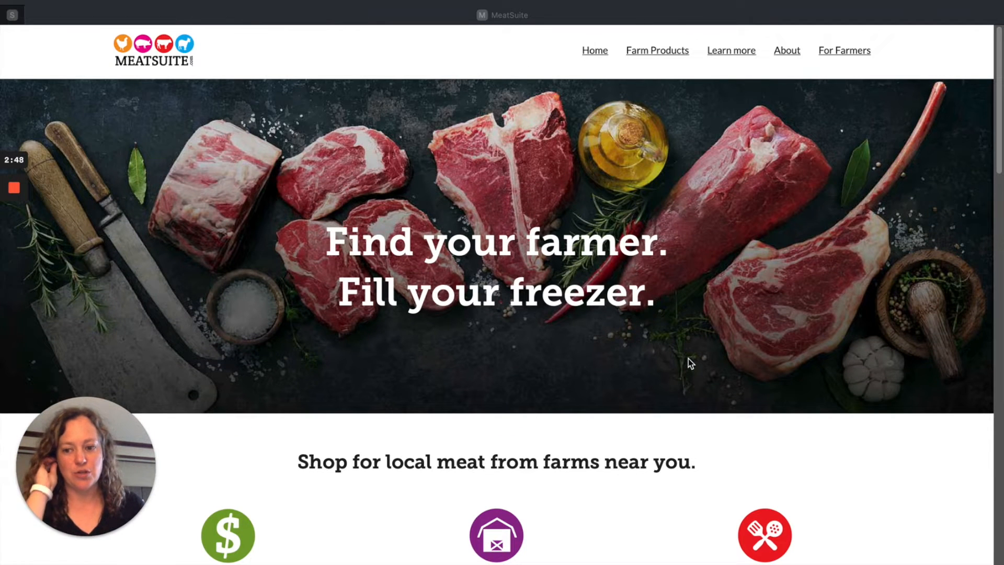
Step: Open the Cornell Meat Price Calculator from MeatSuite's farmer resources and start using the free tool as a guest
{"action": "left_click", "coordinate": [849, 51]}
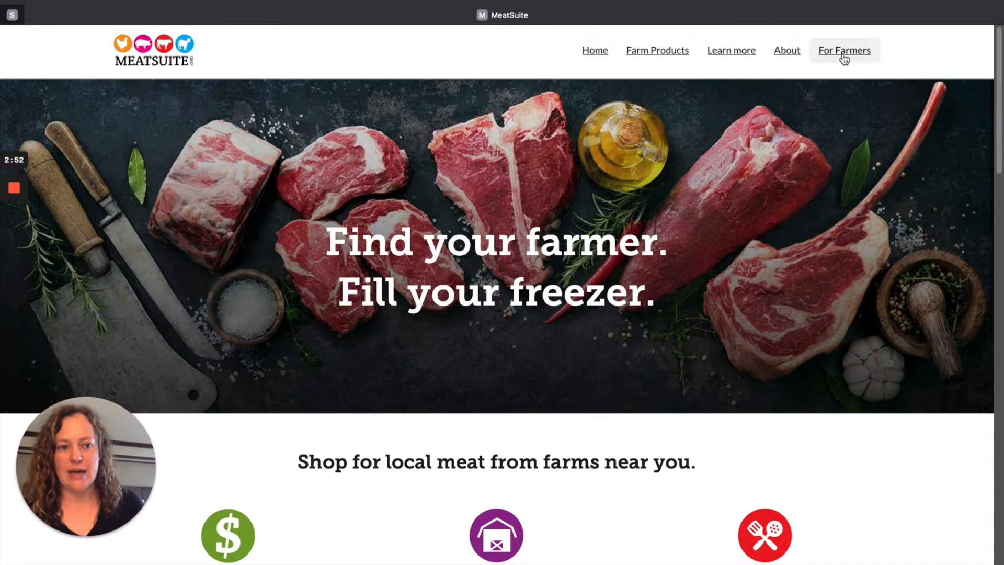
{"action": "left_click", "coordinate": [843, 57]}
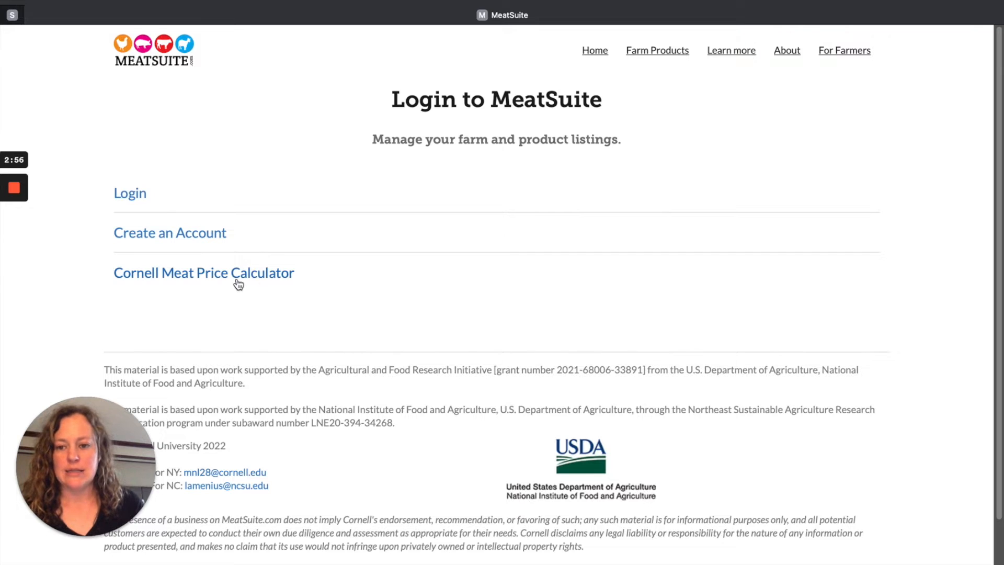
{"action": "left_click", "coordinate": [265, 281]}
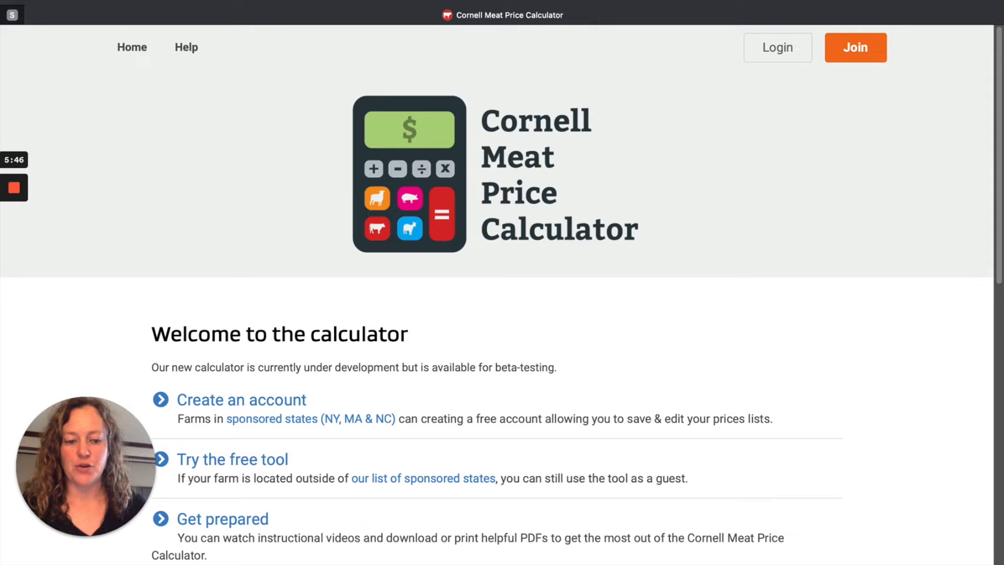
{"action": "left_click", "coordinate": [269, 463]}
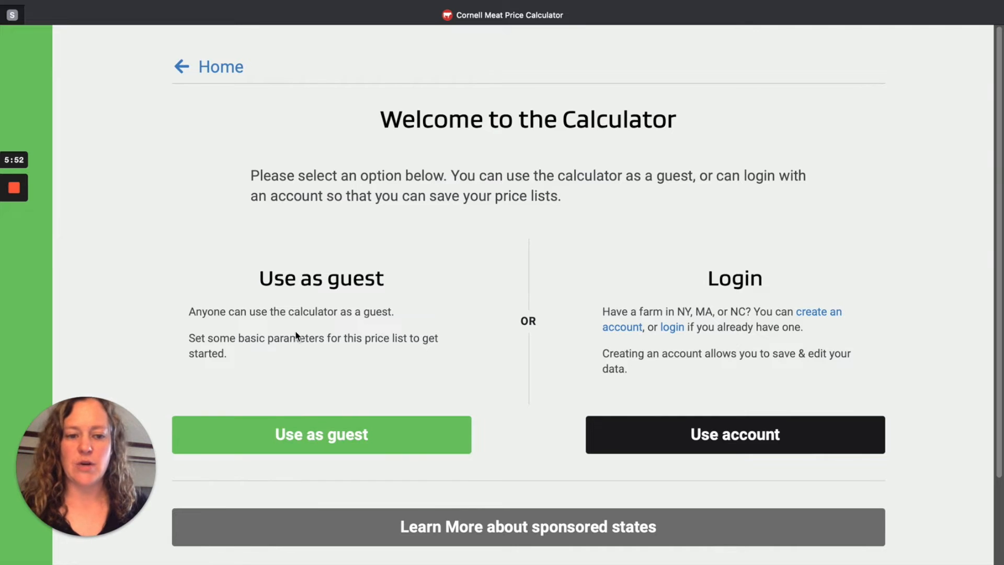
{"action": "left_click", "coordinate": [345, 441]}
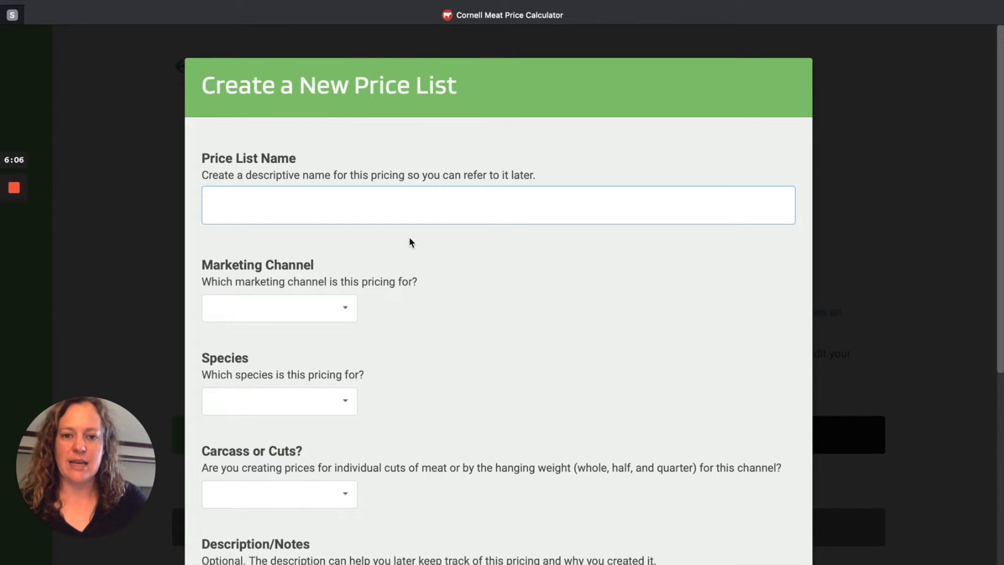
Step: Name the new price list "Goat - Whole" and set its marketing channel to Freezer Trade
{"action": "type", "text": "Goat "}
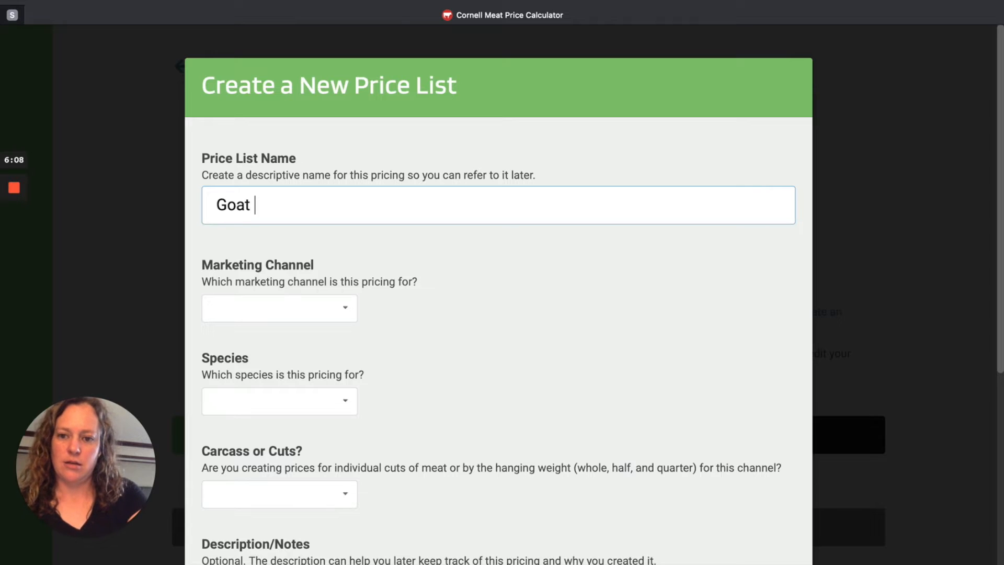
{"action": "type", "text": "="}
{"action": "key", "text": "BackSpace"}
{"action": "type", "text": "- Whole"}
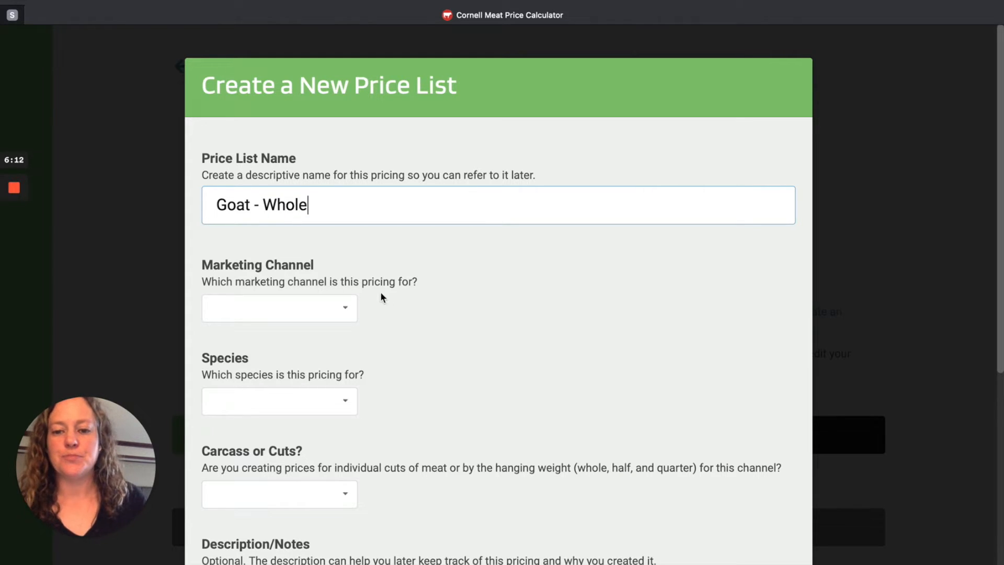
{"action": "left_click", "coordinate": [332, 308]}
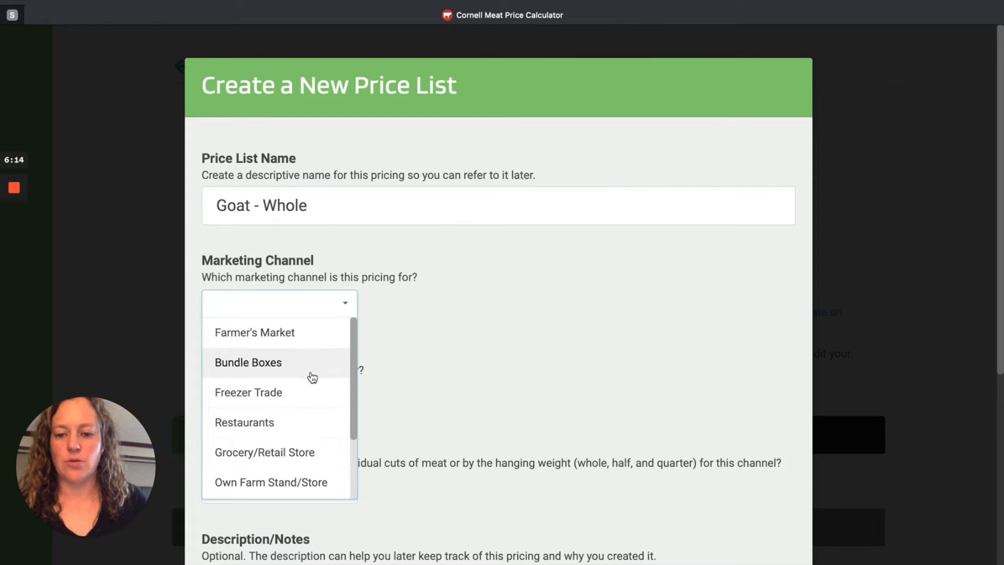
{"action": "left_click", "coordinate": [304, 396]}
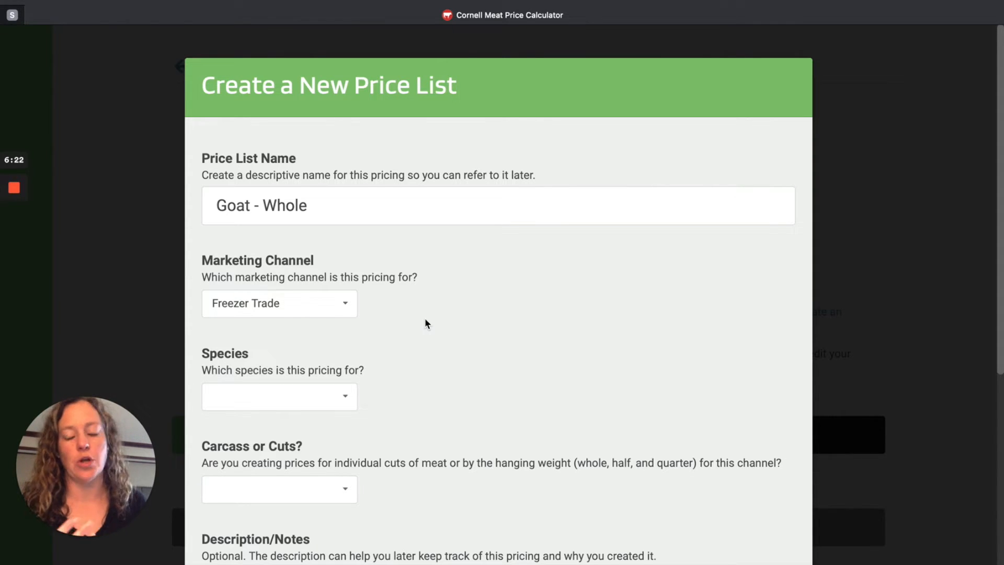
Step: Look through all available marketing channels for the price list, keeping Freezer Trade as the choice
{"action": "scroll", "coordinate": [418, 350], "scroll_direction": "down", "scroll_amount": 1}
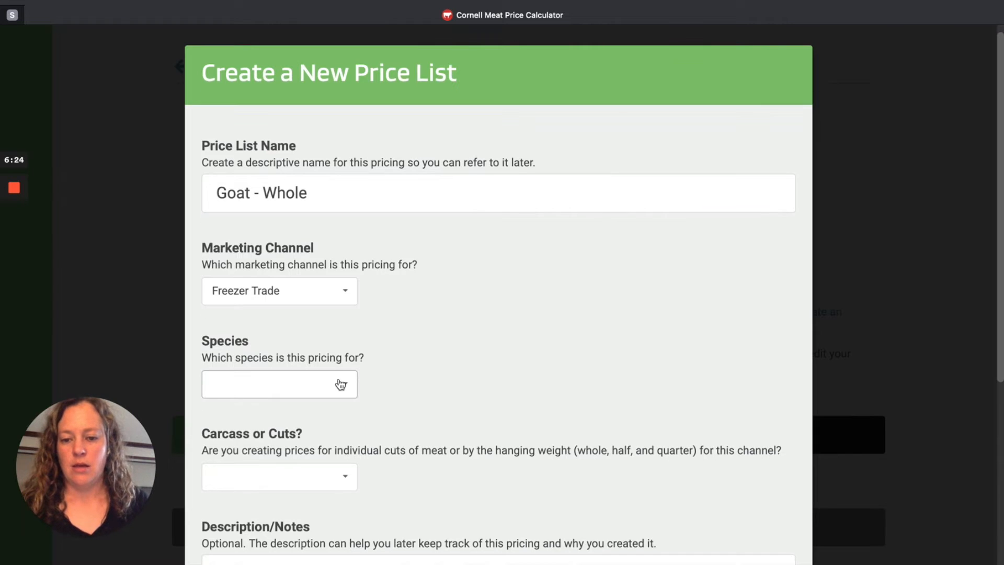
{"action": "left_click", "coordinate": [343, 302]}
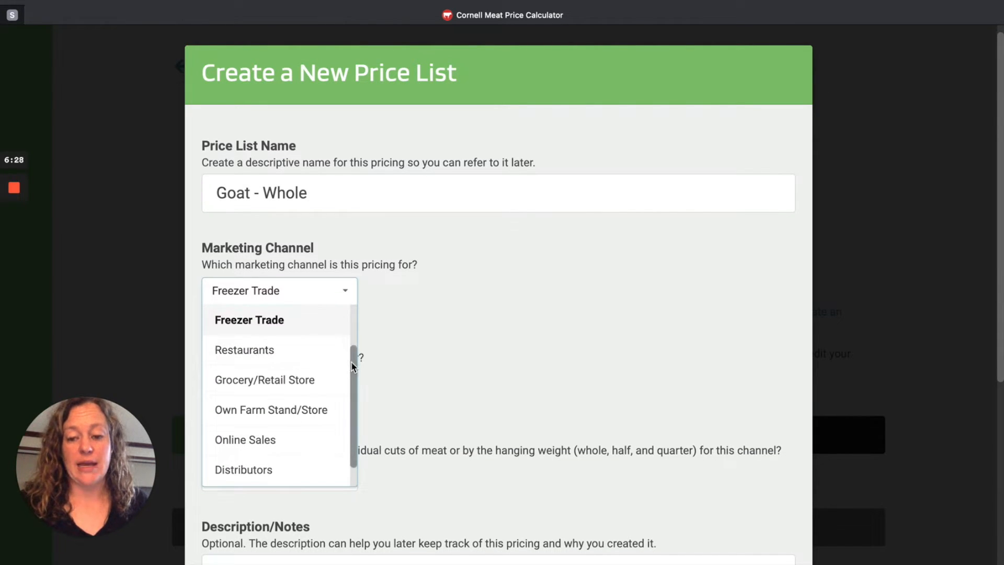
{"action": "scroll", "coordinate": [355, 398], "scroll_direction": "down", "scroll_amount": 1}
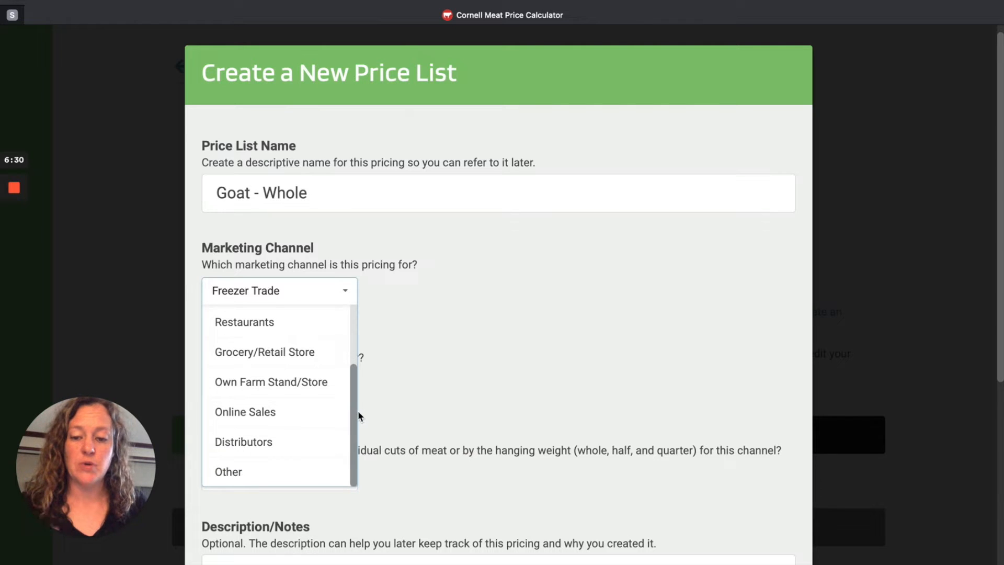
{"action": "left_click_drag", "start_coordinate": [358, 410], "coordinate": [357, 347]}
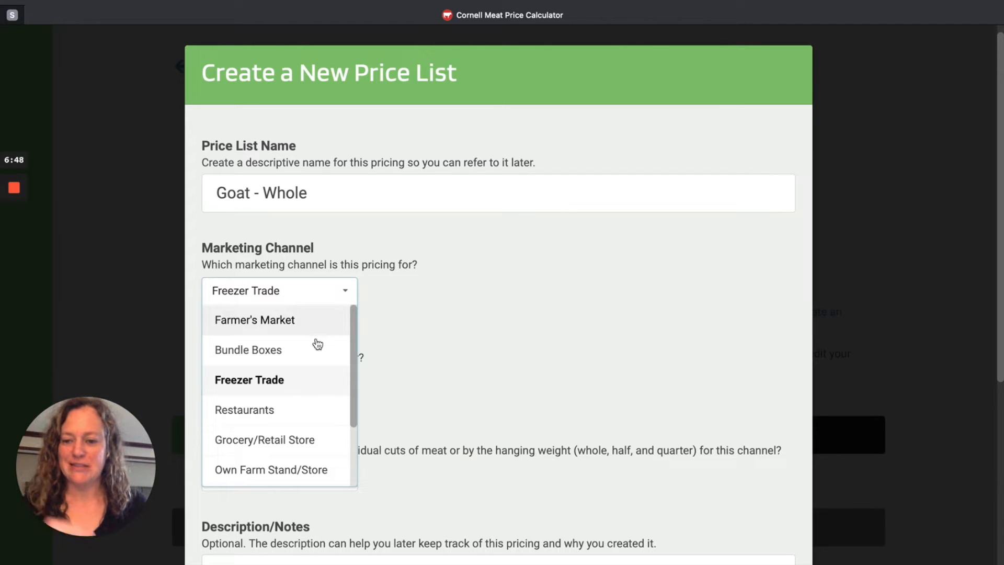
{"action": "left_click", "coordinate": [291, 381]}
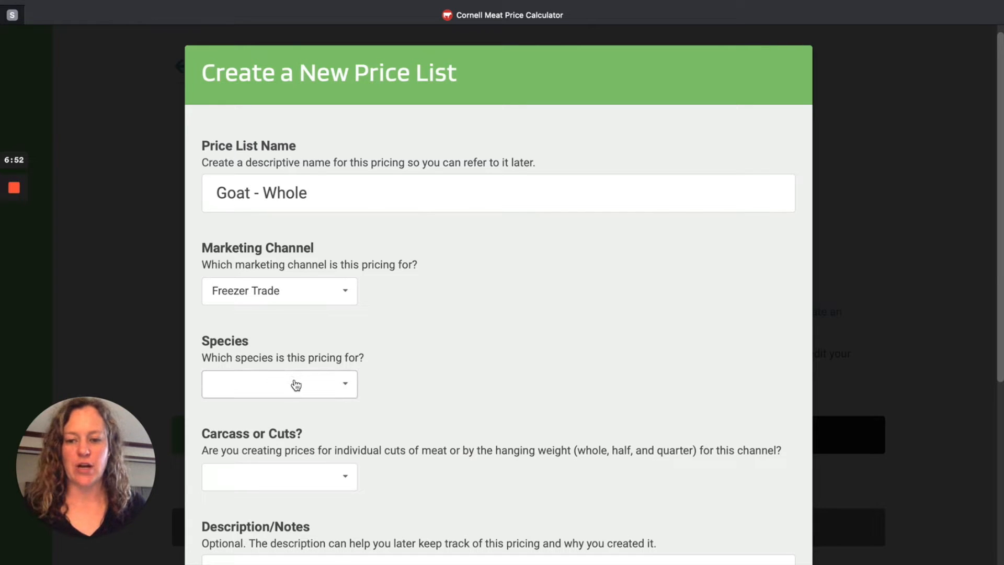
Step: Set the price list's species to Goat and base its pricing on Carcass
{"action": "left_click", "coordinate": [294, 383]}
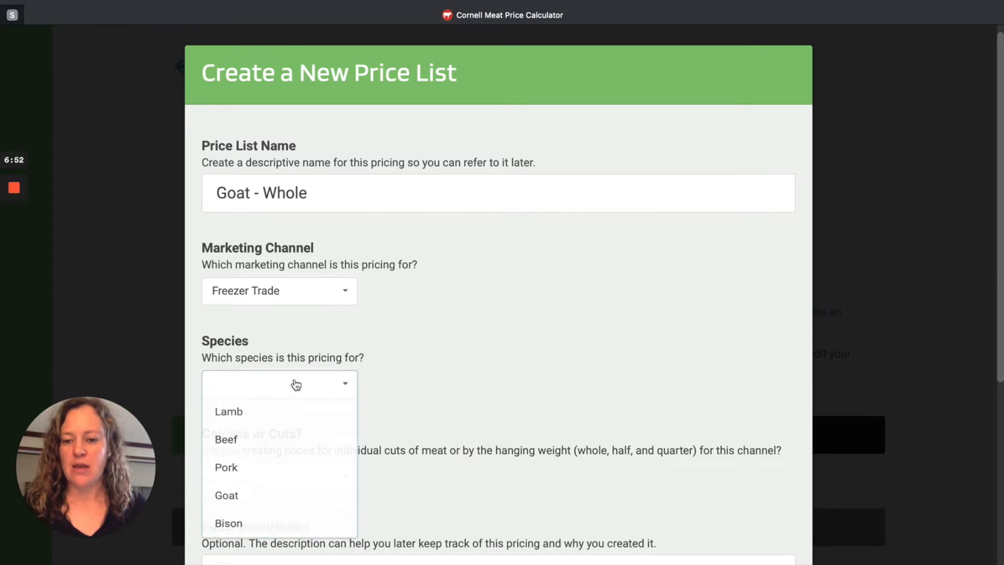
{"action": "left_click", "coordinate": [285, 502]}
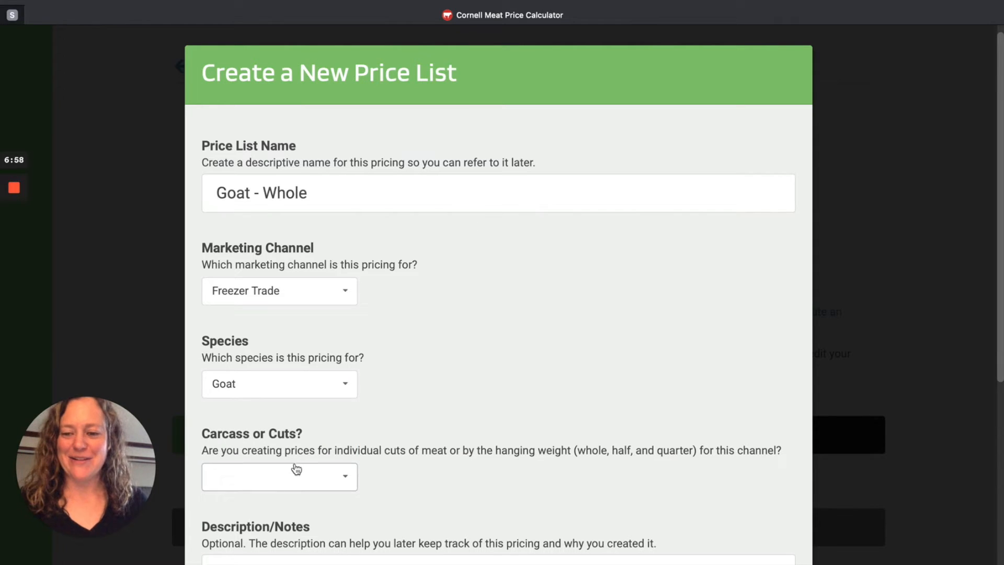
{"action": "left_click", "coordinate": [335, 481]}
{"action": "left_click", "coordinate": [313, 537]}
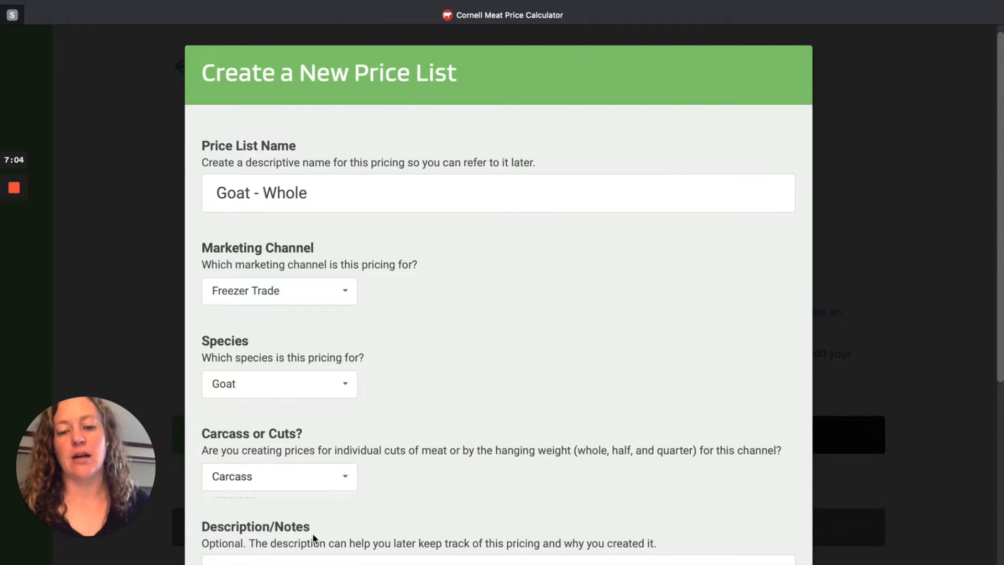
Step: Agree to let Cornell University use the price data for research and reporting, and create the price list without a description
{"action": "scroll", "coordinate": [429, 402], "scroll_direction": "down", "scroll_amount": 3}
{"action": "scroll", "coordinate": [434, 403], "scroll_direction": "down", "scroll_amount": 2}
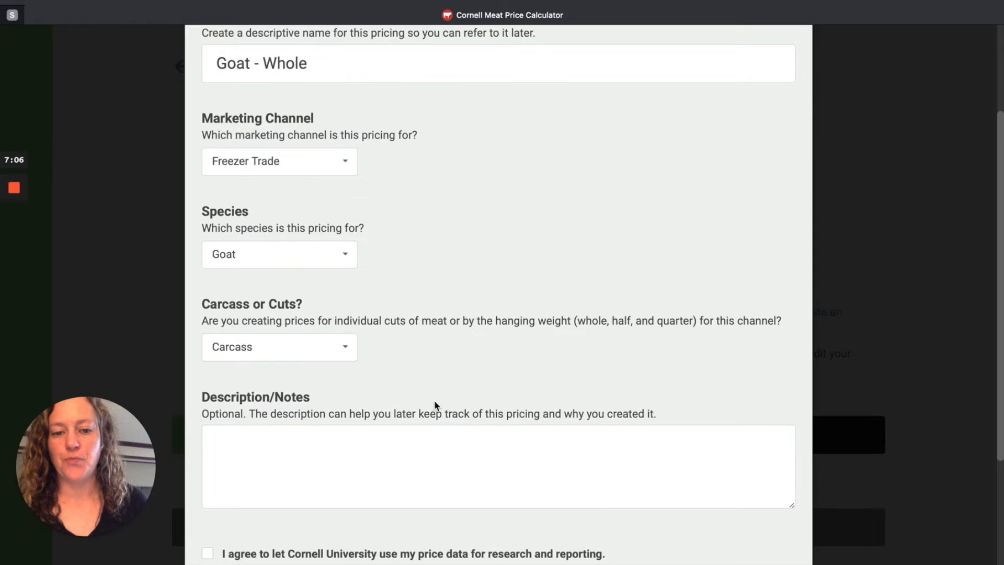
{"action": "left_click", "coordinate": [407, 436]}
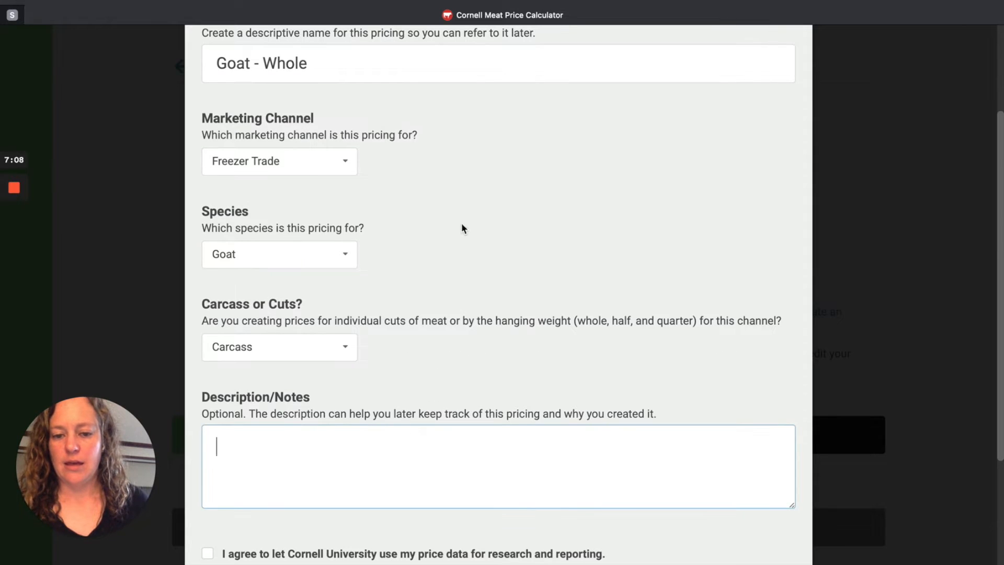
{"action": "scroll", "coordinate": [487, 298], "scroll_direction": "down", "scroll_amount": 2}
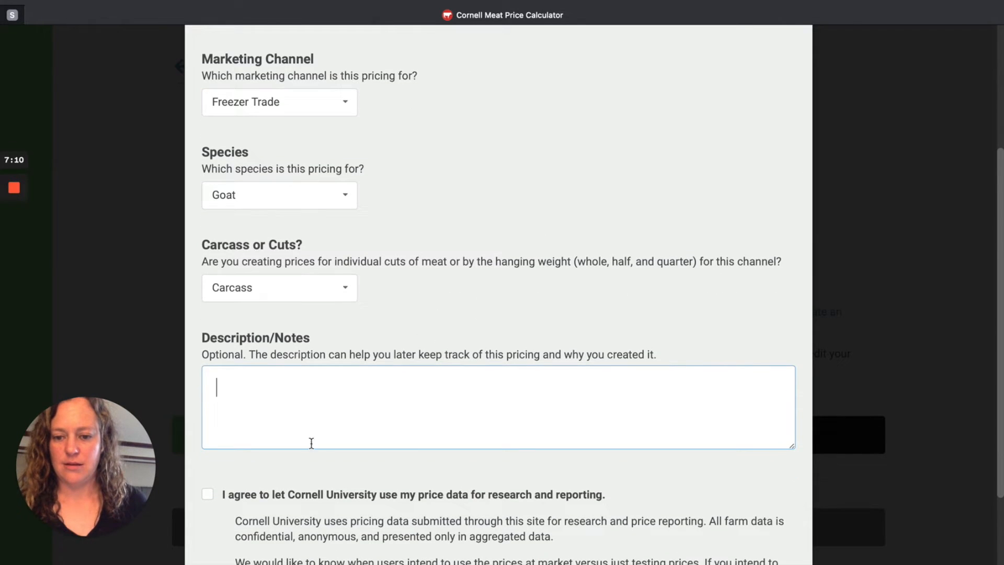
{"action": "left_click", "coordinate": [291, 495]}
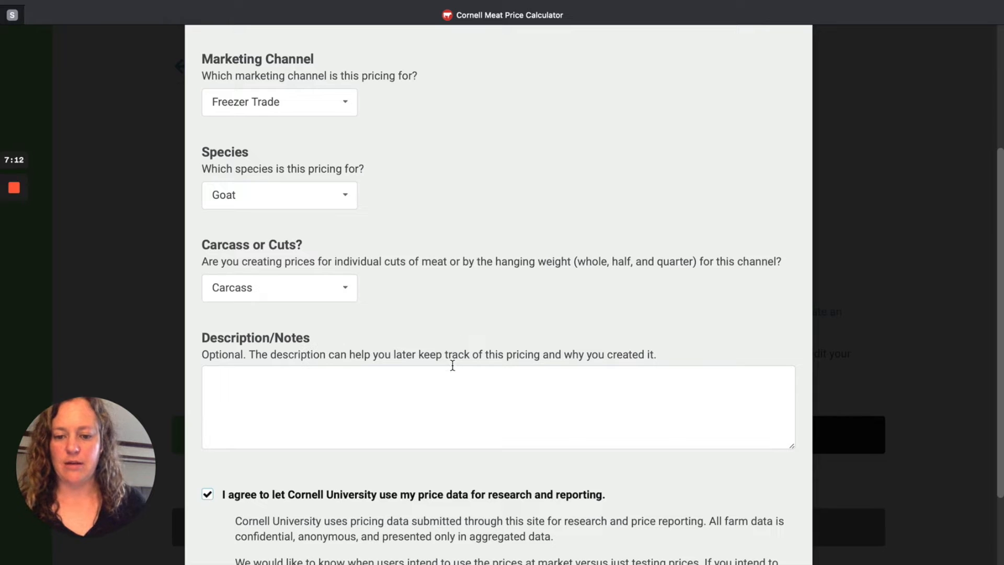
{"action": "scroll", "coordinate": [461, 369], "scroll_direction": "down", "scroll_amount": 5}
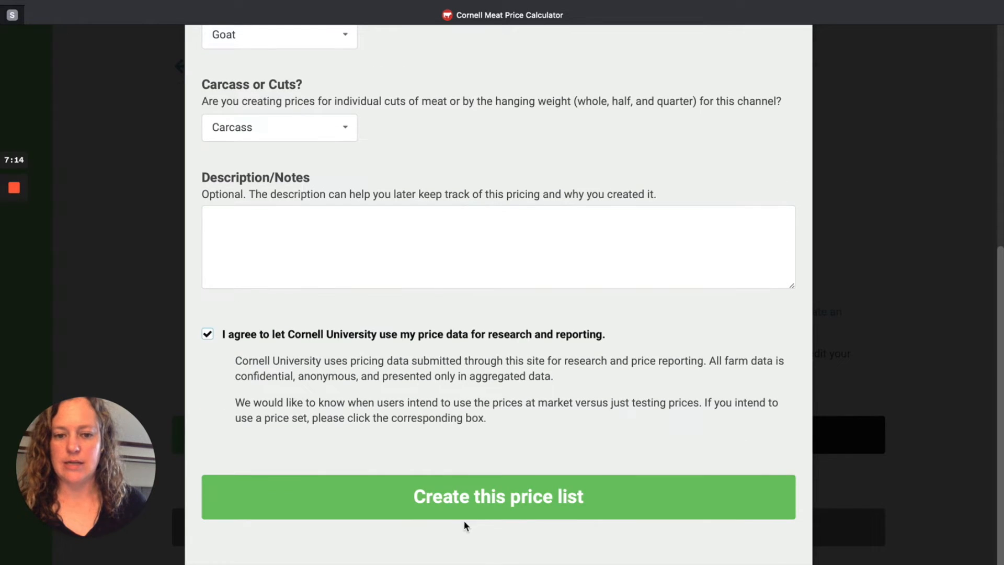
{"action": "left_click", "coordinate": [556, 501]}
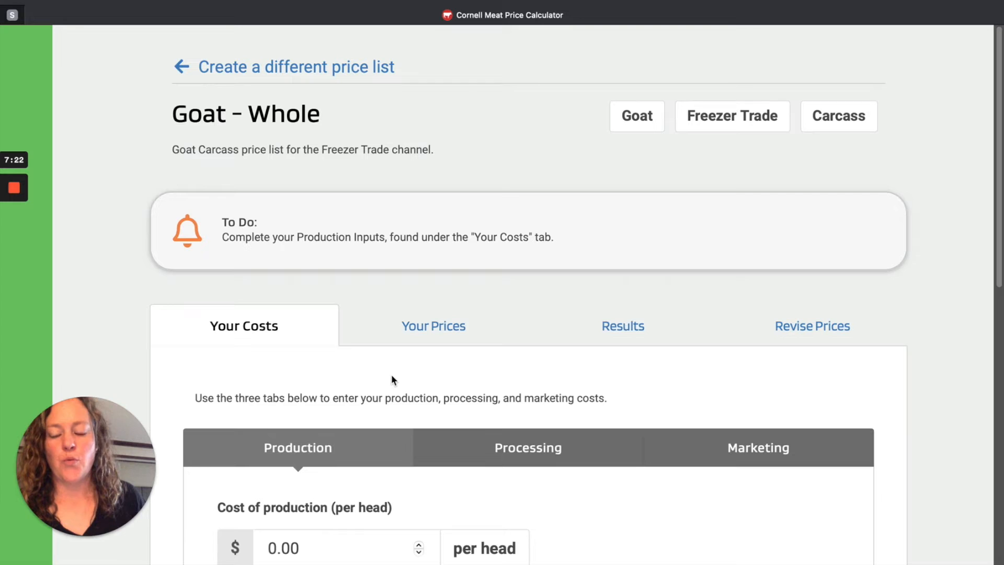
Step: Set the cost of production to 50.00 dollars per head in the production costs
{"action": "scroll", "coordinate": [428, 347], "scroll_direction": "down", "scroll_amount": 1}
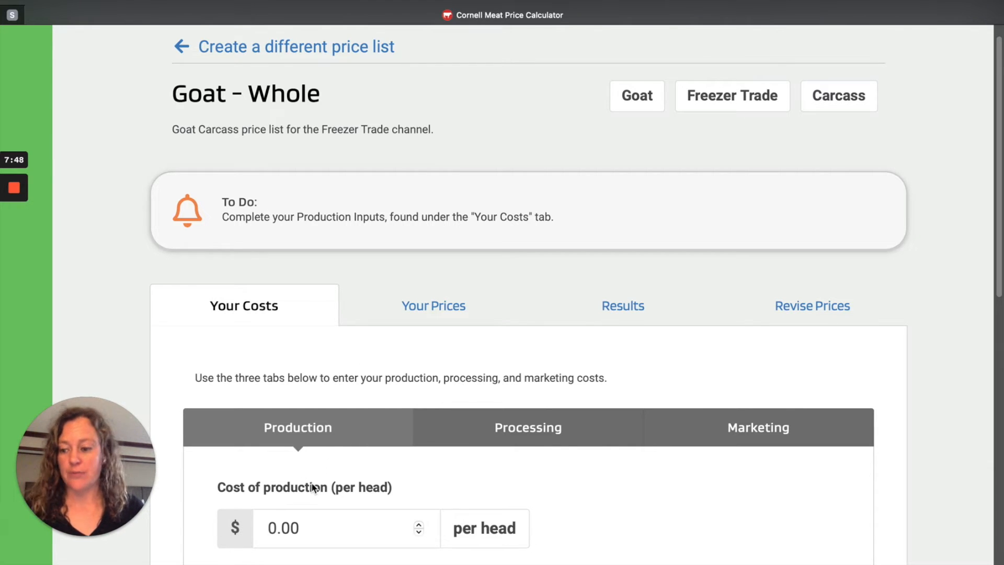
{"action": "scroll", "coordinate": [471, 446], "scroll_direction": "down", "scroll_amount": 4}
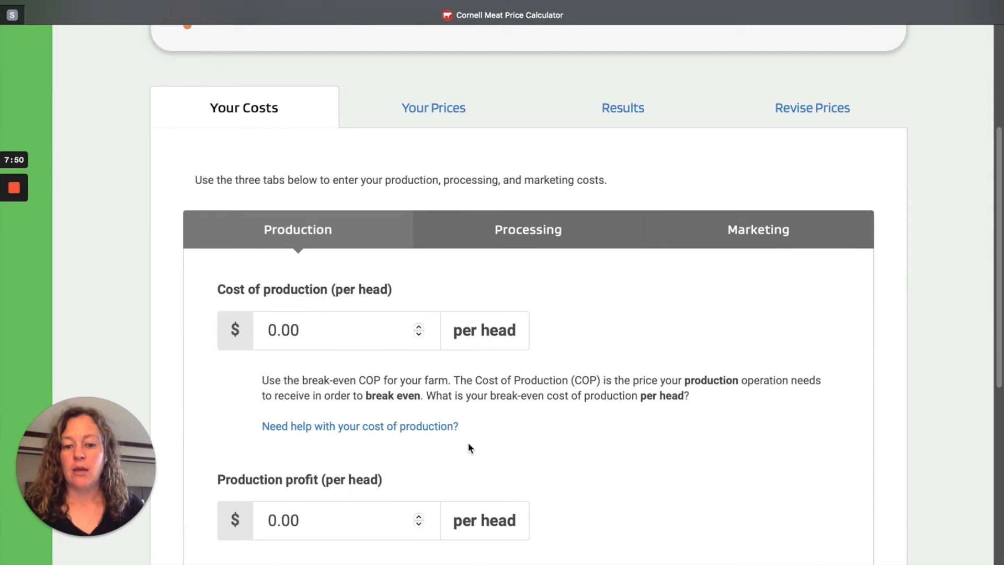
{"action": "left_click", "coordinate": [354, 332]}
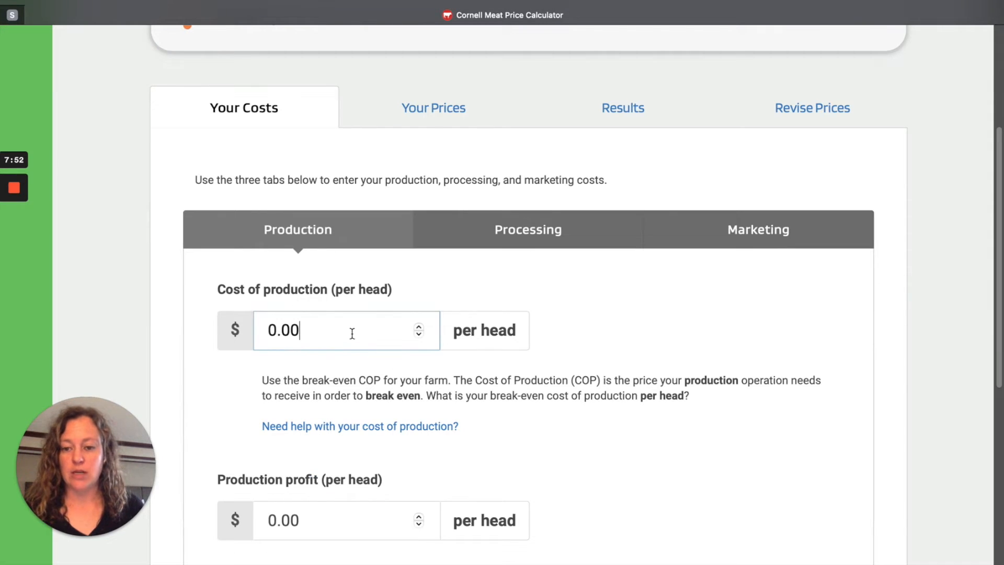
{"action": "left_click_drag", "start_coordinate": [347, 331], "coordinate": [278, 330]}
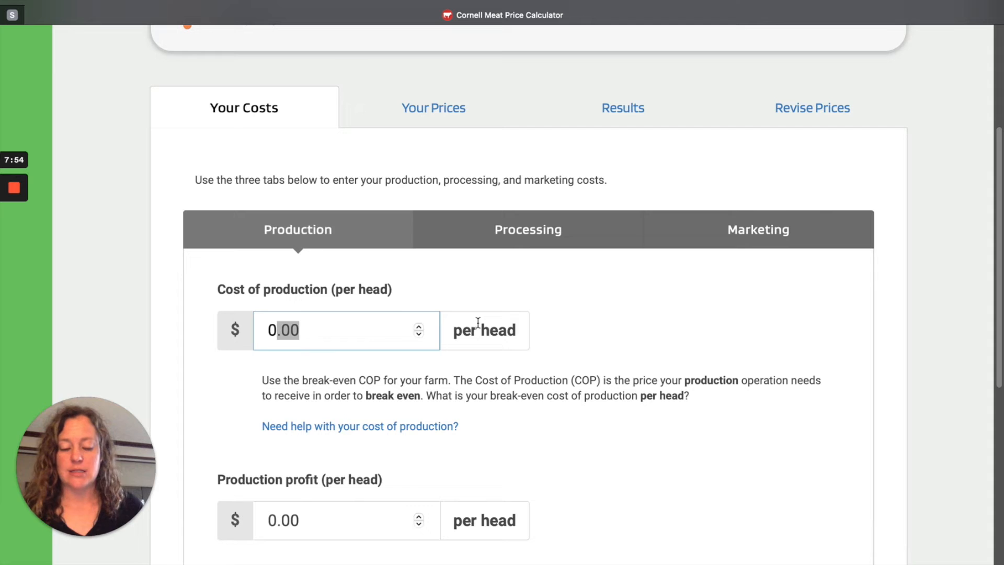
{"action": "key", "text": "BackSpace"}
{"action": "key", "text": "BackSpace"}
{"action": "type", "text": "5"}
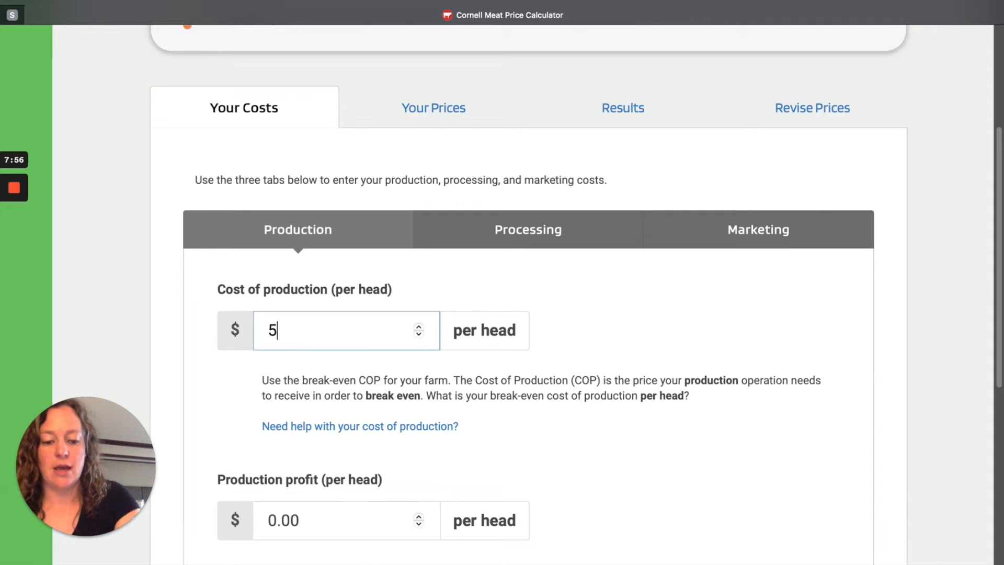
{"action": "type", "text": "0.00"}
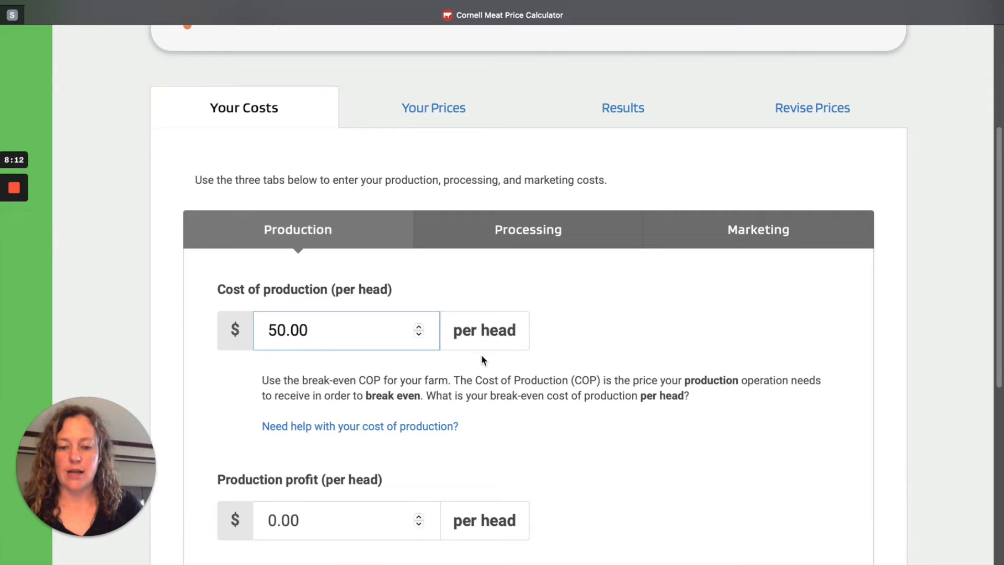
Step: Set the production profit to 25.00 dollars per head, save the production costs and continue to the processing costs
{"action": "scroll", "coordinate": [481, 353], "scroll_direction": "down", "scroll_amount": 1}
{"action": "left_click", "coordinate": [492, 447]}
{"action": "scroll", "coordinate": [492, 447], "scroll_direction": "down", "scroll_amount": 5}
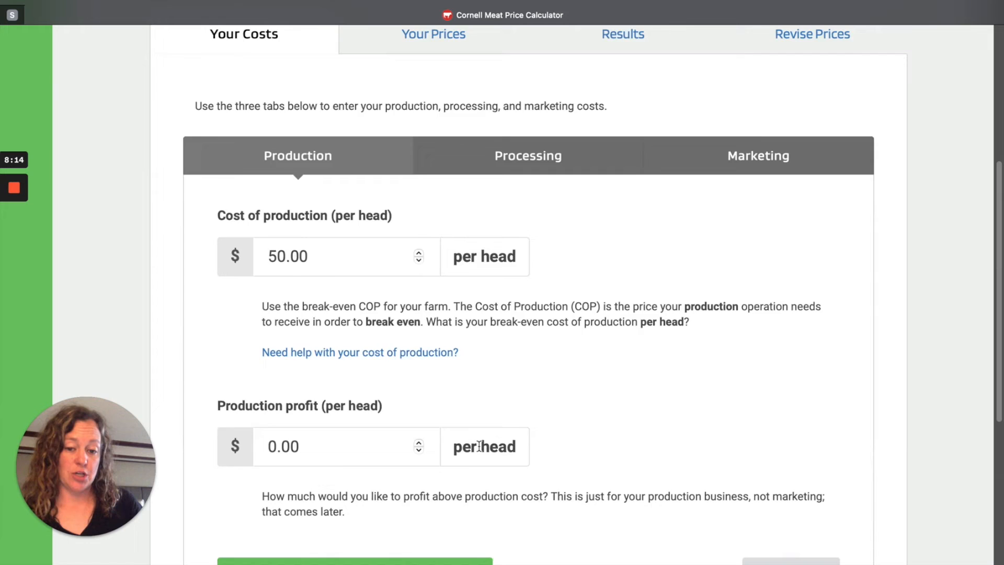
{"action": "left_click", "coordinate": [385, 399]}
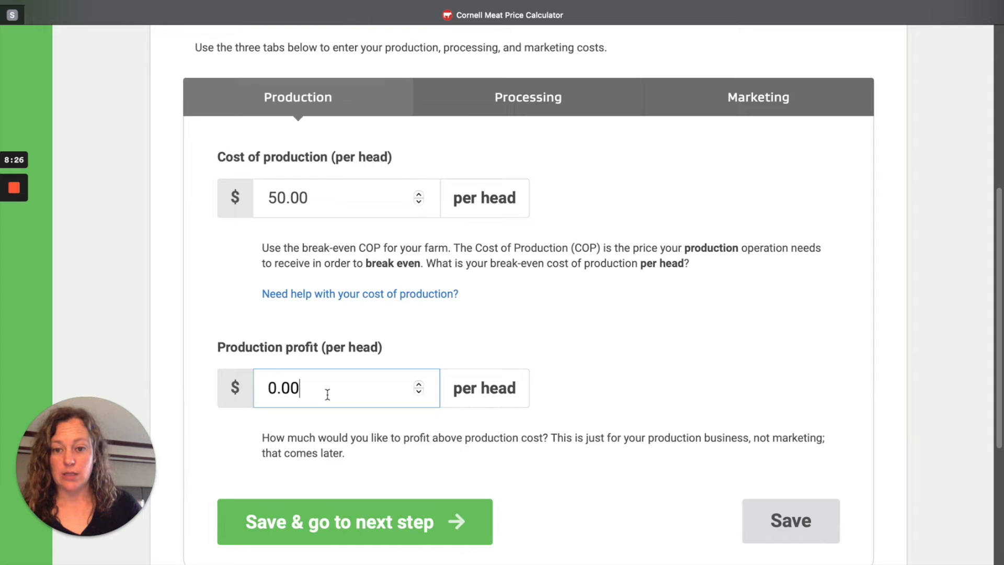
{"action": "left_click_drag", "start_coordinate": [327, 393], "coordinate": [257, 390]}
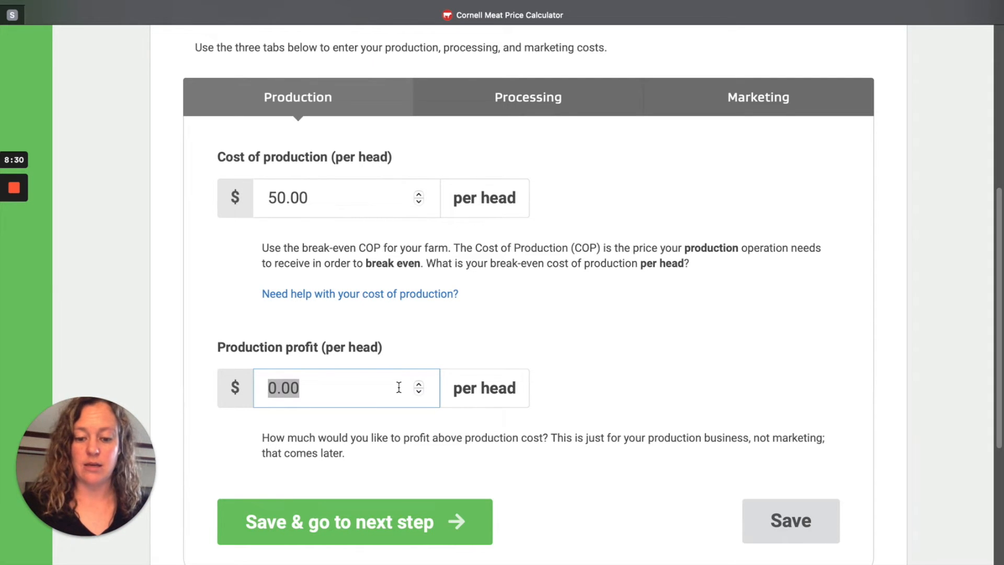
{"action": "type", "text": "25.00"}
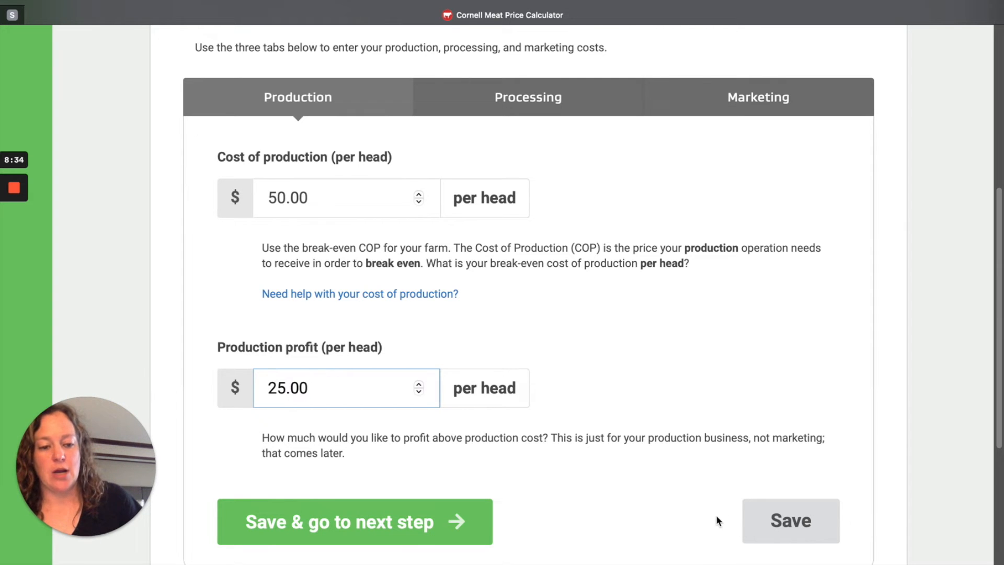
{"action": "left_click", "coordinate": [458, 525]}
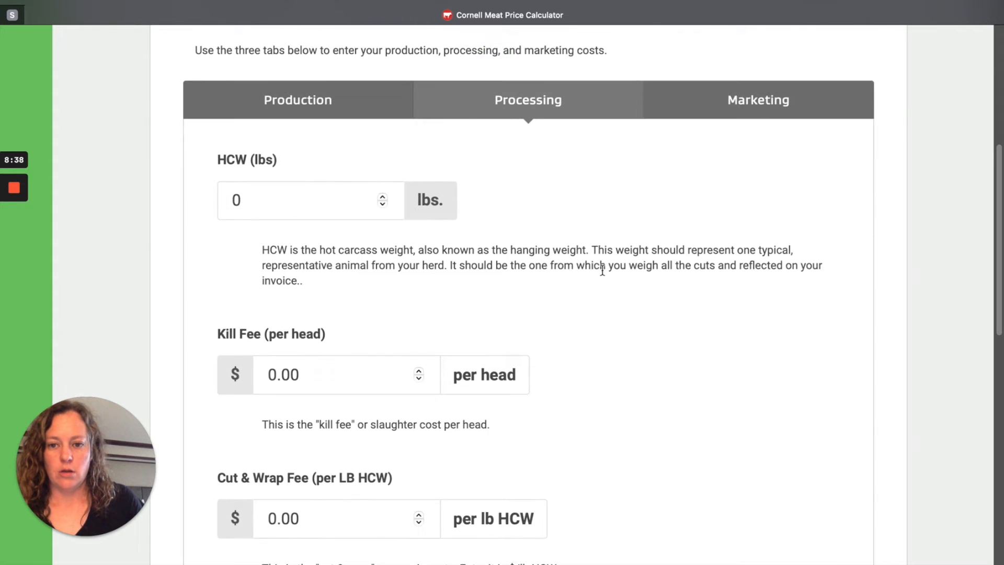
Step: Set the hot carcass weight (HCW) to 30 lbs in the processing costs
{"action": "scroll", "coordinate": [602, 268], "scroll_direction": "up", "scroll_amount": 1}
{"action": "left_click", "coordinate": [321, 246]}
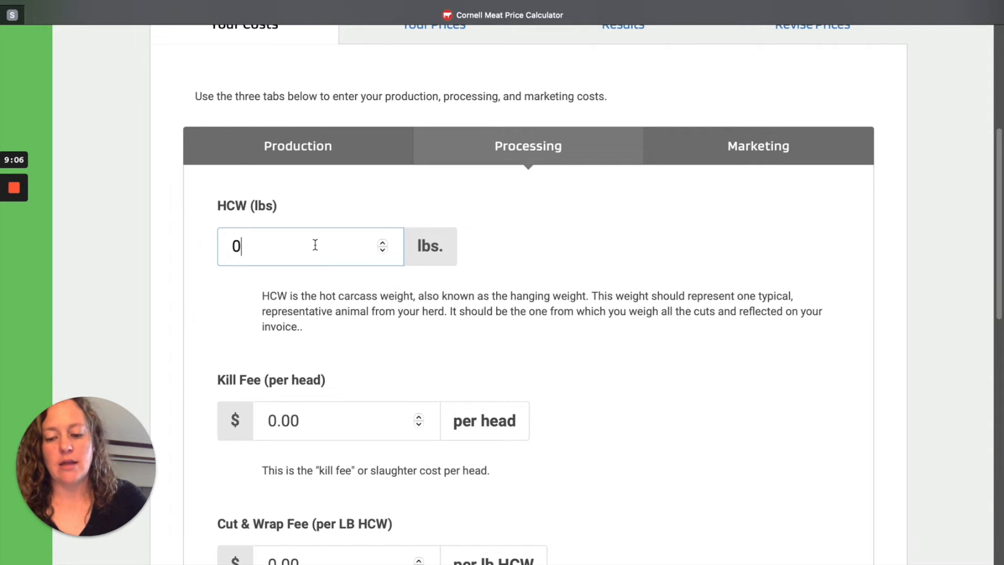
{"action": "type", "text": "3"}
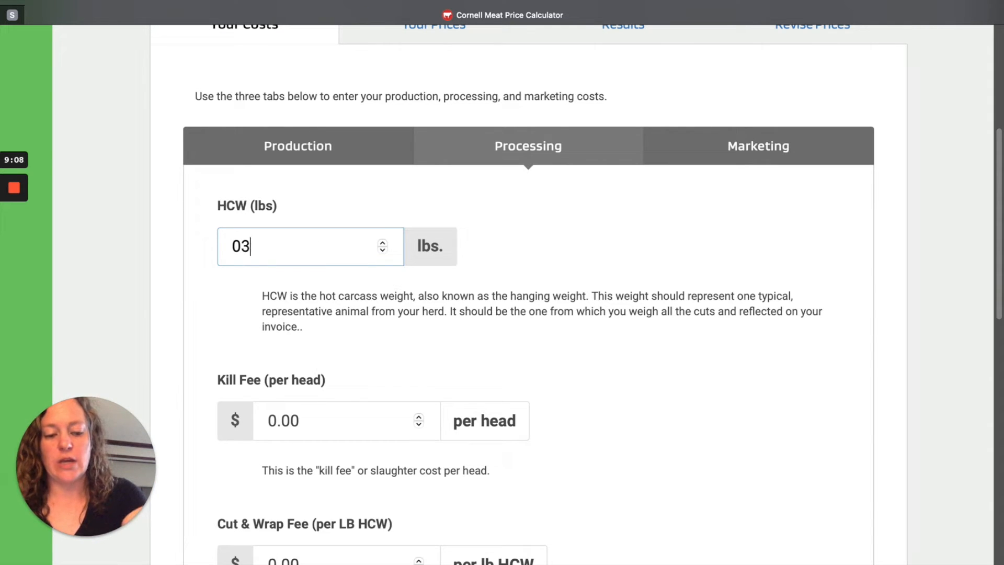
{"action": "type", "text": "0"}
{"action": "key", "text": "BackSpace"}
{"action": "key", "text": "BackSpace"}
{"action": "key", "text": "BackSpace"}
{"action": "type", "text": "30"}
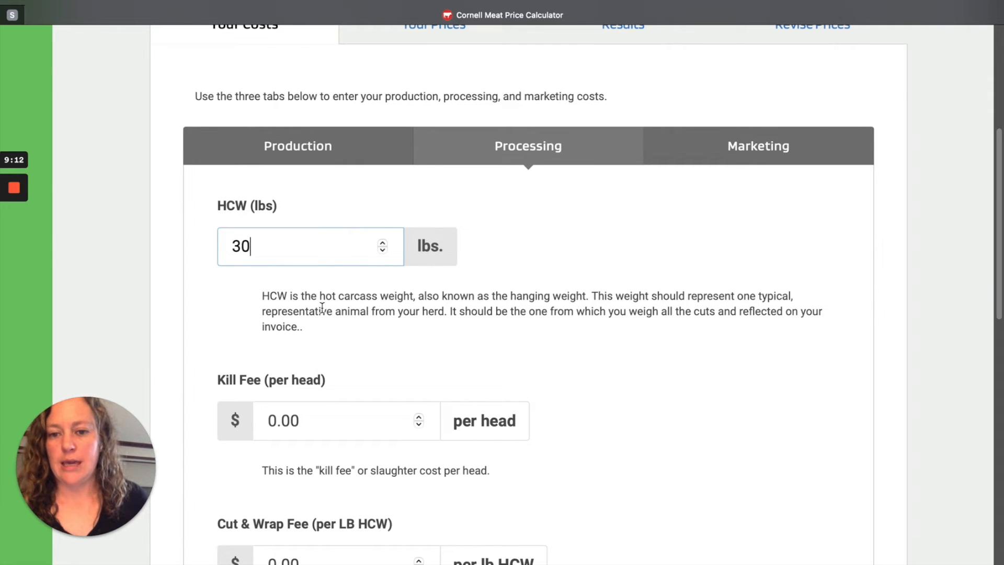
Step: Set the kill fee to 90.00 dollars per head in the processing costs
{"action": "scroll", "coordinate": [319, 313], "scroll_direction": "down", "scroll_amount": 1}
{"action": "left_click", "coordinate": [331, 387]}
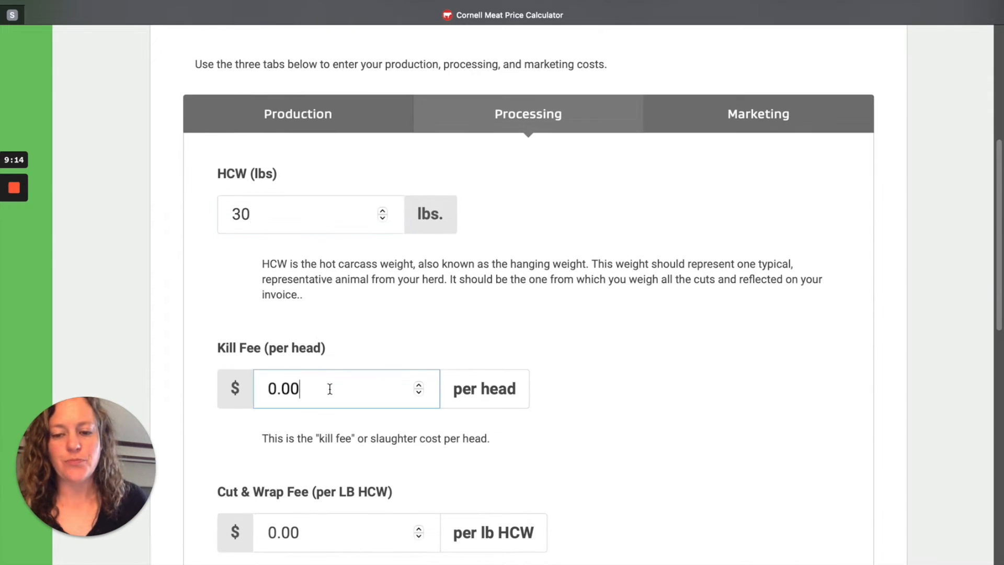
{"action": "scroll", "coordinate": [332, 377], "scroll_direction": "down", "scroll_amount": 2}
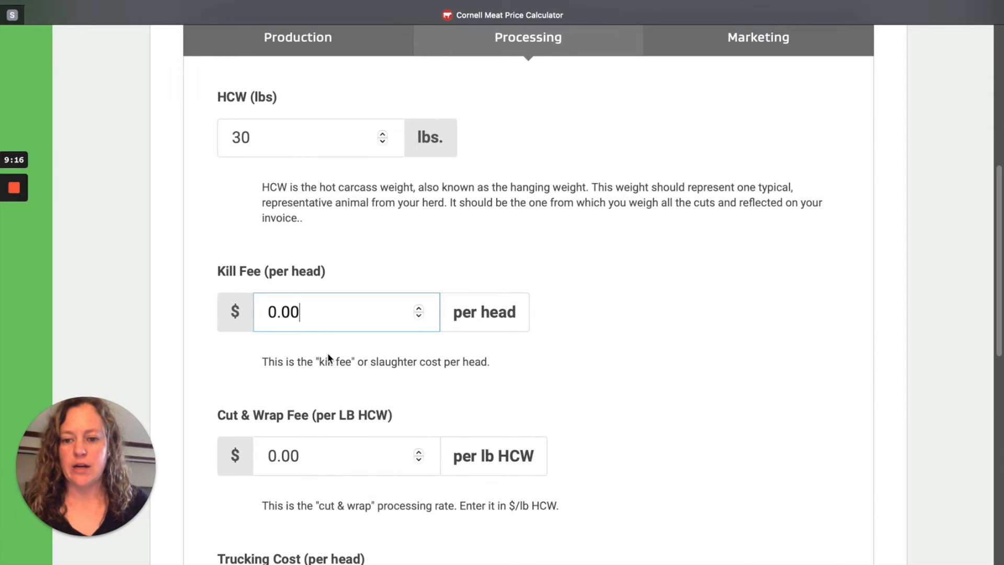
{"action": "left_click_drag", "start_coordinate": [334, 313], "coordinate": [251, 309]}
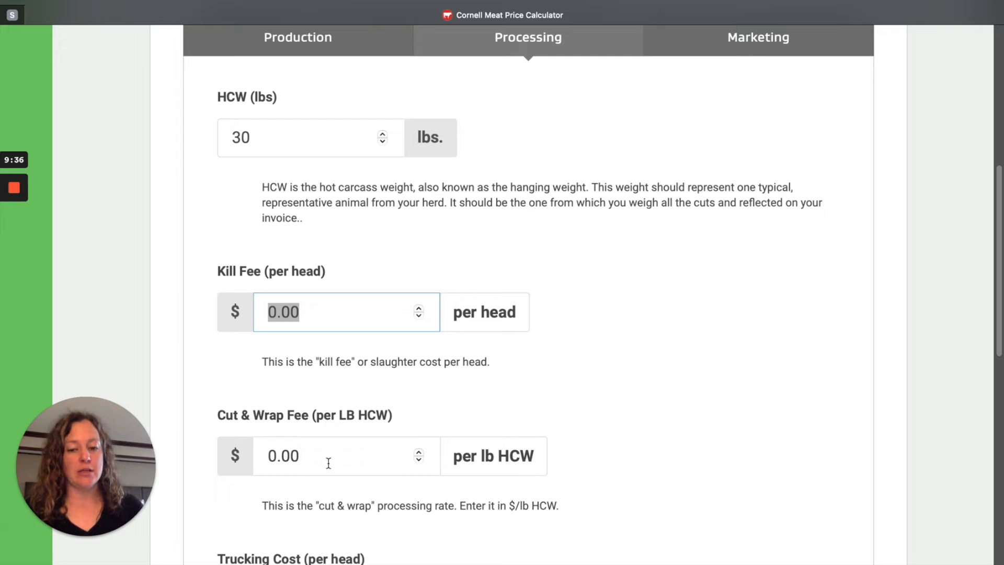
{"action": "left_click", "coordinate": [295, 456]}
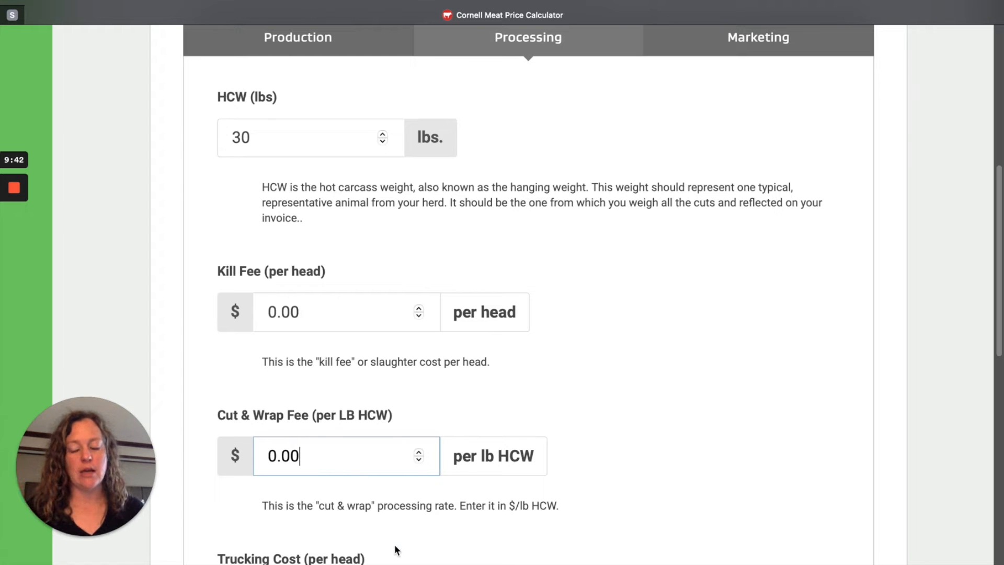
{"action": "left_click", "coordinate": [328, 312]}
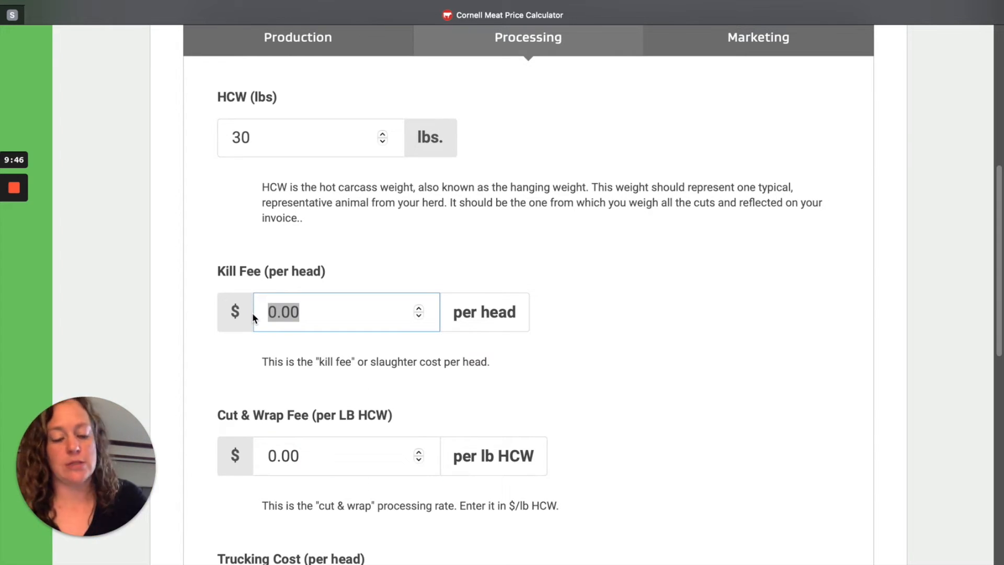
{"action": "type", "text": "90.00"}
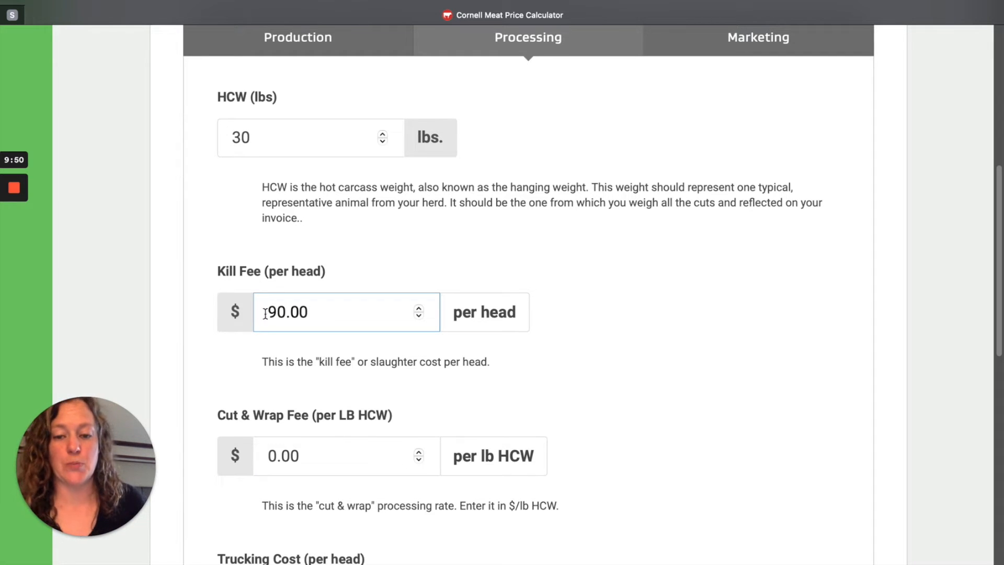
{"action": "scroll", "coordinate": [550, 309], "scroll_direction": "down", "scroll_amount": 2}
{"action": "left_click", "coordinate": [371, 378]}
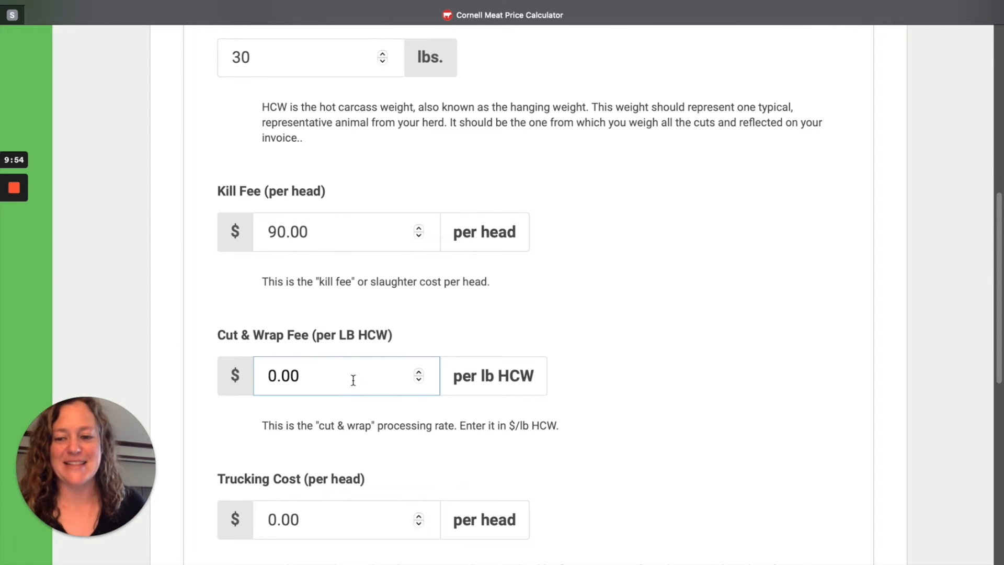
{"action": "scroll", "coordinate": [466, 293], "scroll_direction": "up", "scroll_amount": 5}
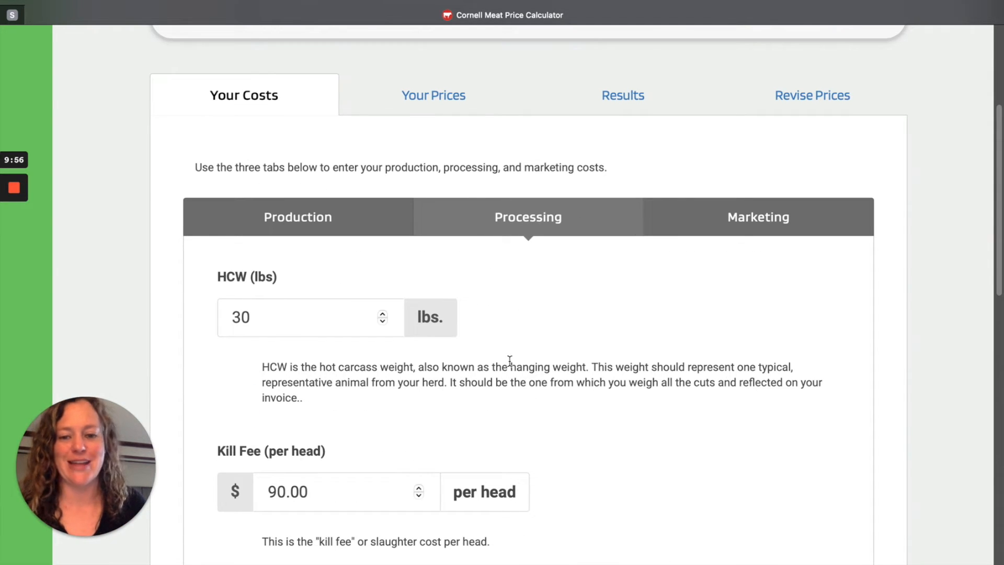
{"action": "scroll", "coordinate": [512, 361], "scroll_direction": "down", "scroll_amount": 1}
{"action": "scroll", "coordinate": [519, 358], "scroll_direction": "down", "scroll_amount": 1}
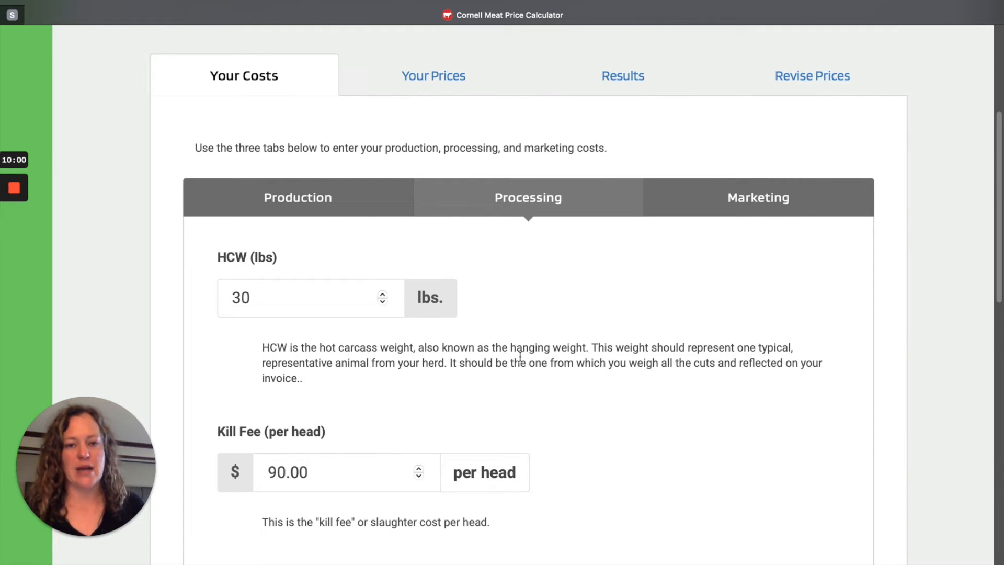
{"action": "scroll", "coordinate": [539, 422], "scroll_direction": "down", "scroll_amount": 4}
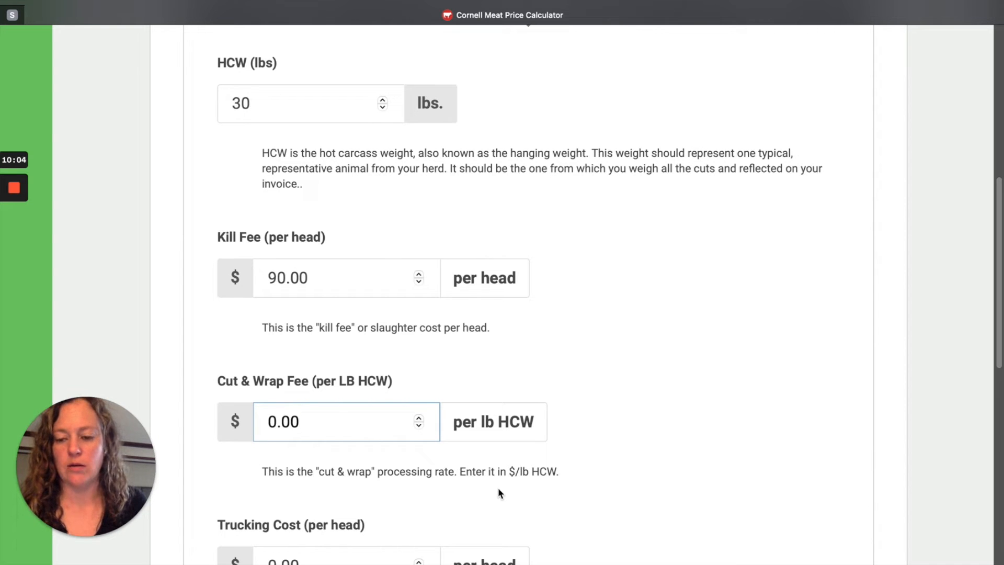
Step: Set the trucking cost to 4 dollars per head, save the processing costs and continue to the marketing costs
{"action": "scroll", "coordinate": [476, 486], "scroll_direction": "down", "scroll_amount": 2}
{"action": "left_click_drag", "start_coordinate": [361, 502], "coordinate": [265, 497]}
{"action": "scroll", "coordinate": [267, 496], "scroll_direction": "down", "scroll_amount": 1}
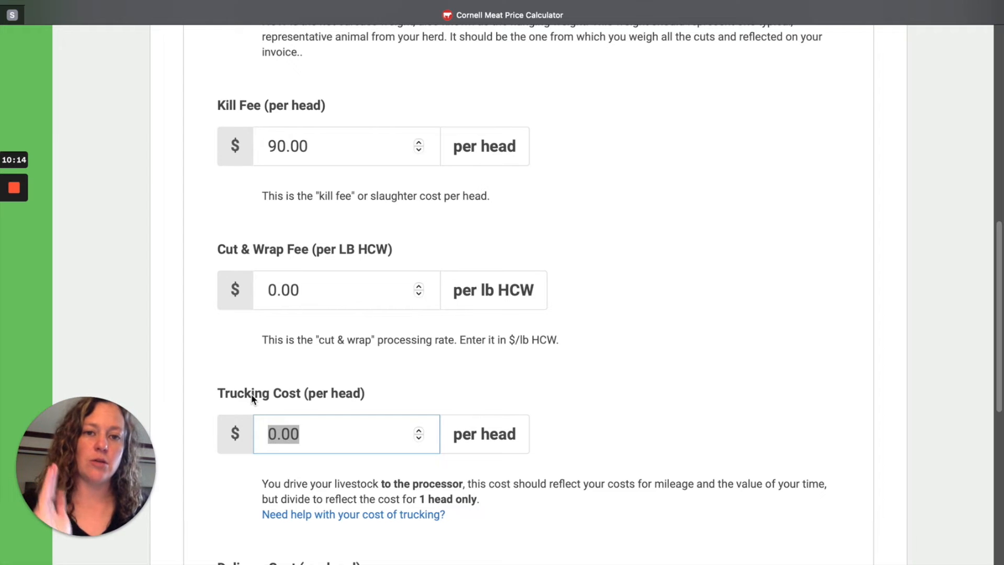
{"action": "scroll", "coordinate": [312, 506], "scroll_direction": "down", "scroll_amount": 4}
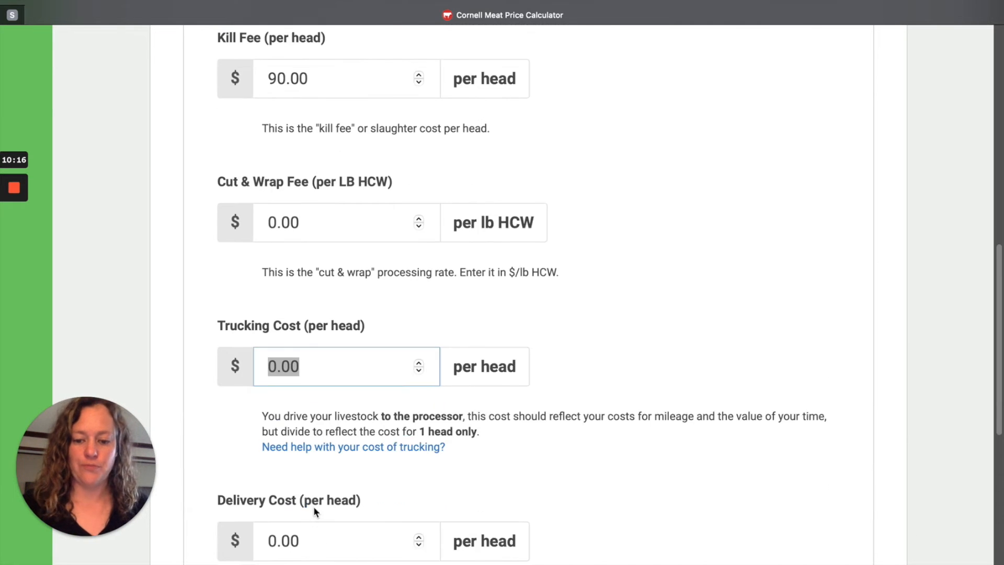
{"action": "scroll", "coordinate": [308, 482], "scroll_direction": "up", "scroll_amount": 1}
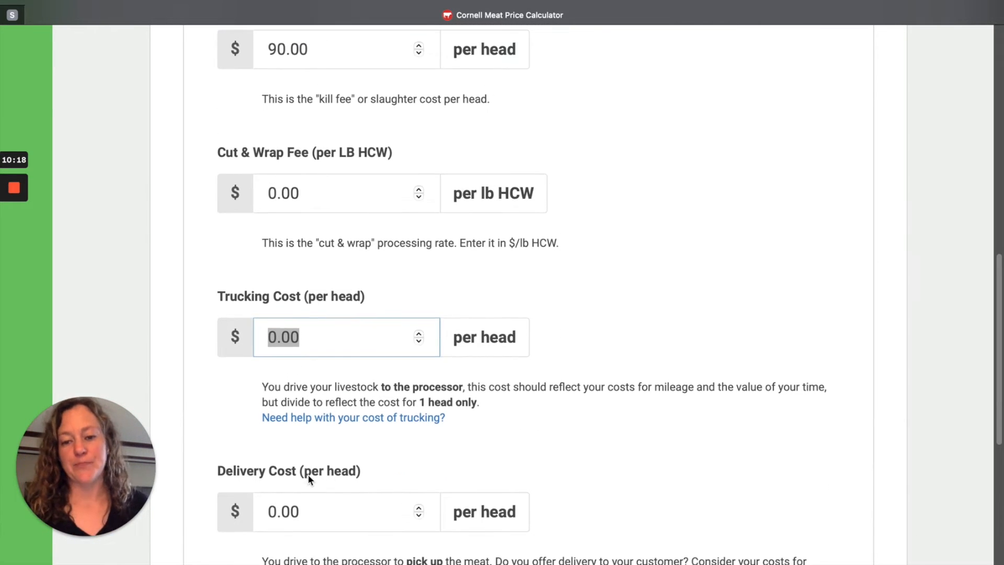
{"action": "scroll", "coordinate": [373, 452], "scroll_direction": "up", "scroll_amount": 1}
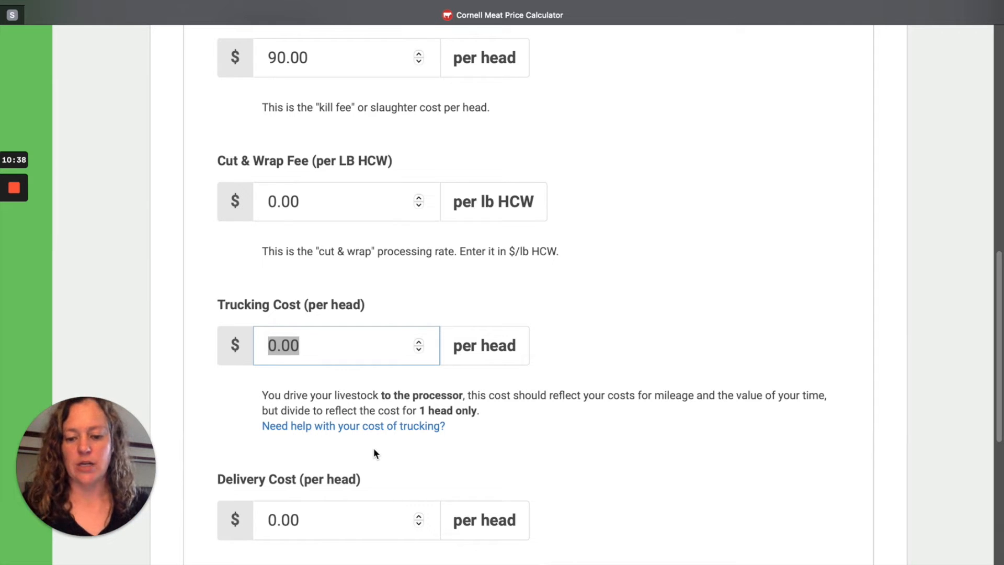
{"action": "type", "text": "4"}
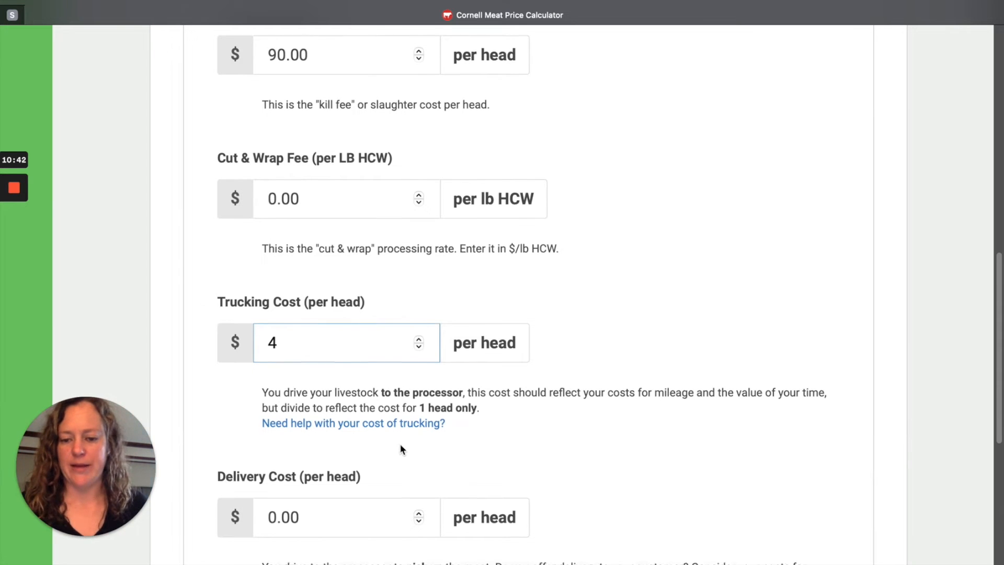
{"action": "scroll", "coordinate": [377, 460], "scroll_direction": "down", "scroll_amount": 3}
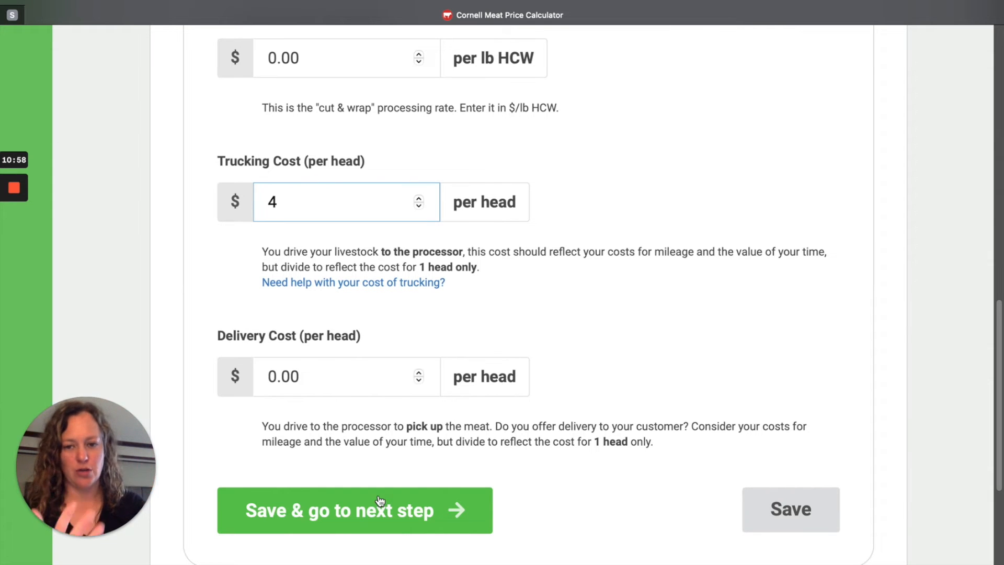
{"action": "left_click", "coordinate": [394, 518]}
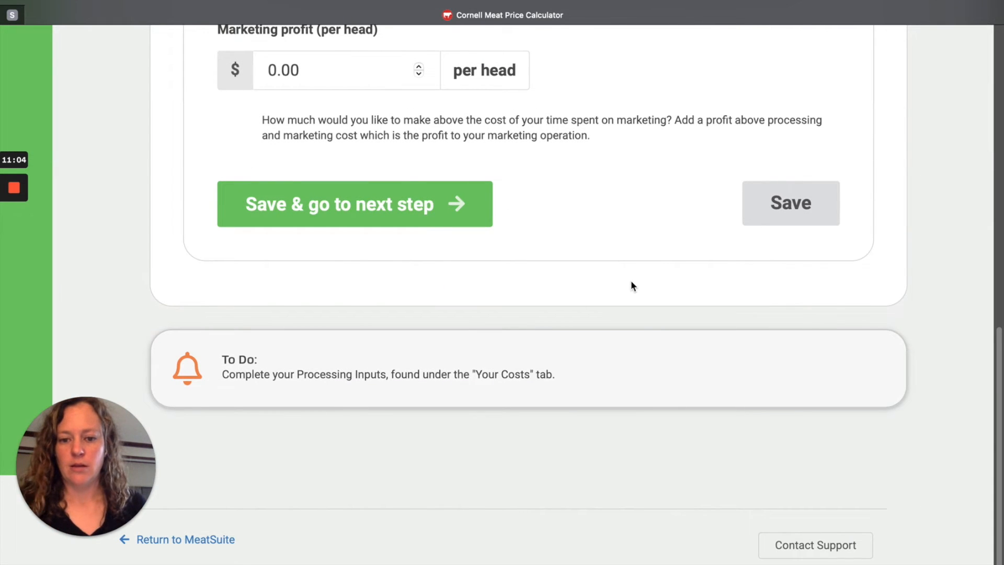
Step: Set the marketing labor to 17 dollars per head in the marketing costs
{"action": "scroll", "coordinate": [627, 282], "scroll_direction": "up", "scroll_amount": 6}
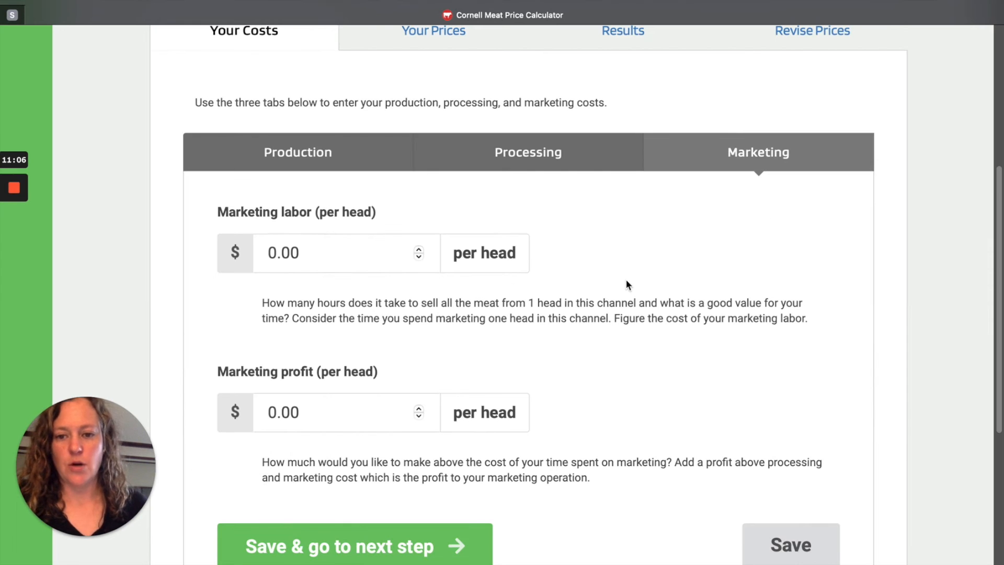
{"action": "scroll", "coordinate": [627, 282], "scroll_direction": "up", "scroll_amount": 2}
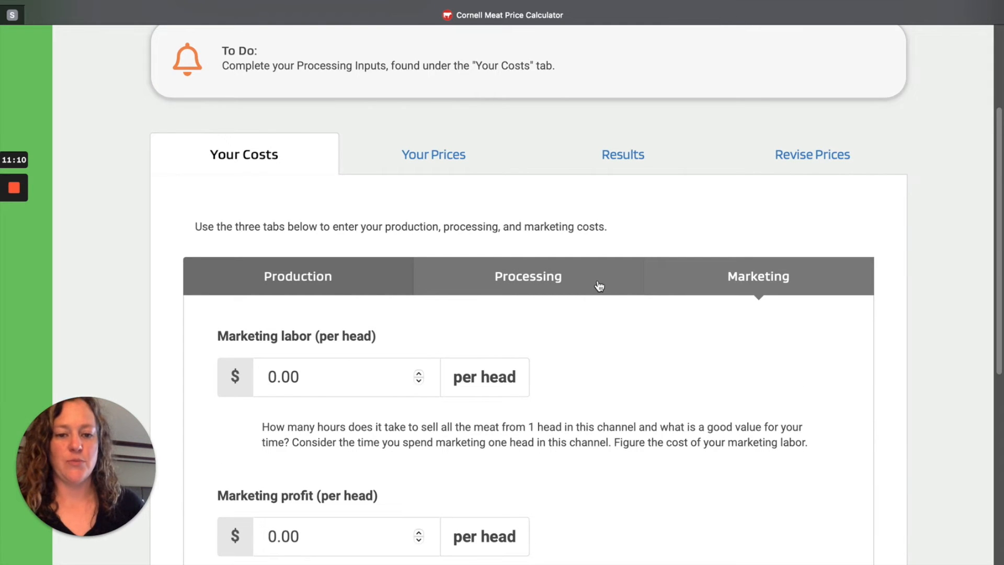
{"action": "scroll", "coordinate": [633, 302], "scroll_direction": "down", "scroll_amount": 1}
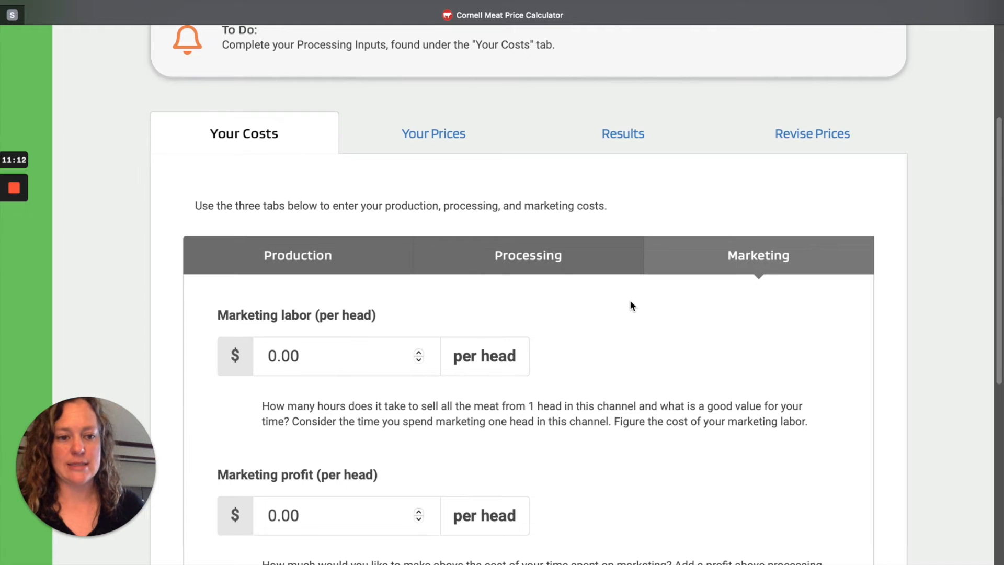
{"action": "scroll", "coordinate": [631, 306], "scroll_direction": "down", "scroll_amount": 3}
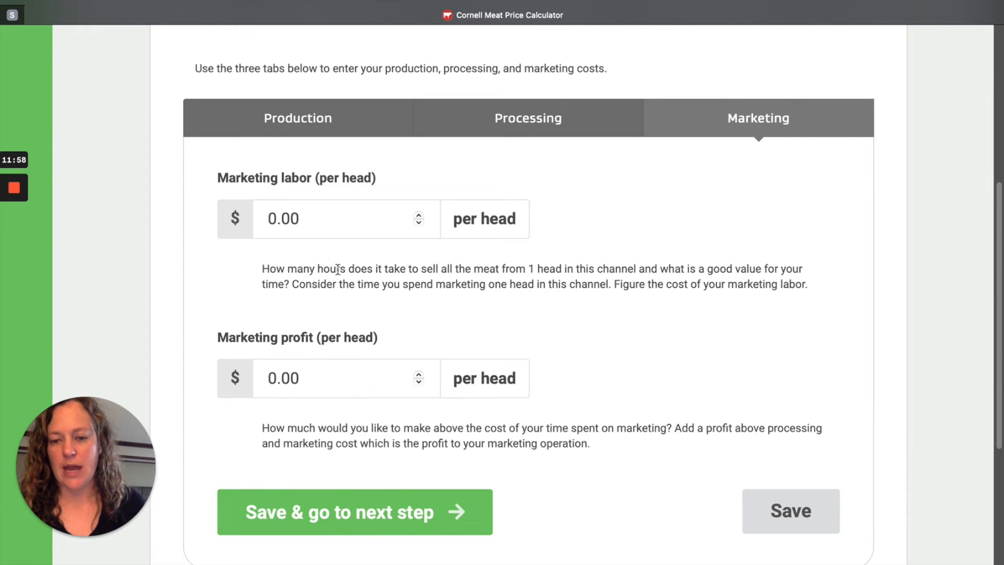
{"action": "left_click_drag", "start_coordinate": [324, 233], "coordinate": [233, 209]}
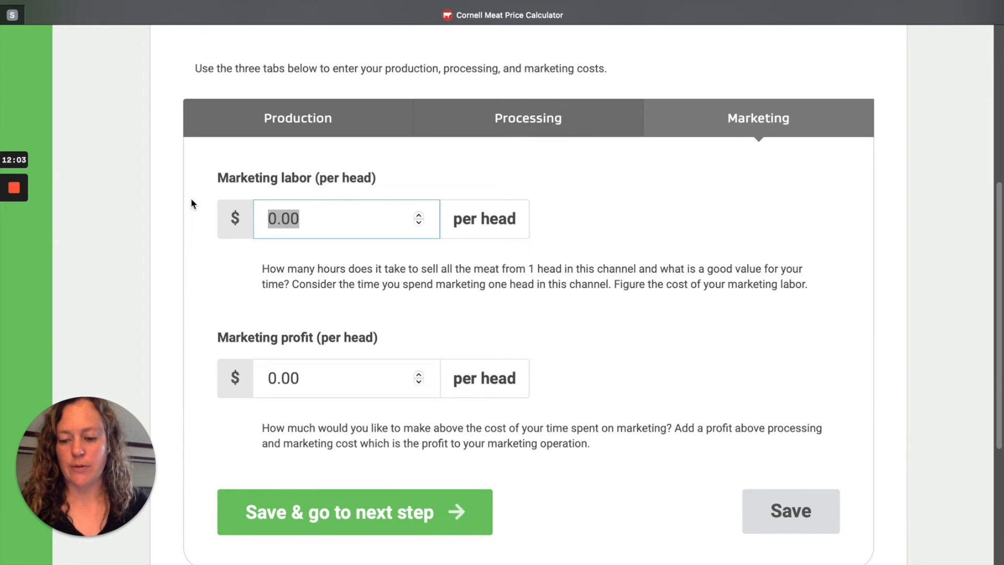
{"action": "type", "text": "17"}
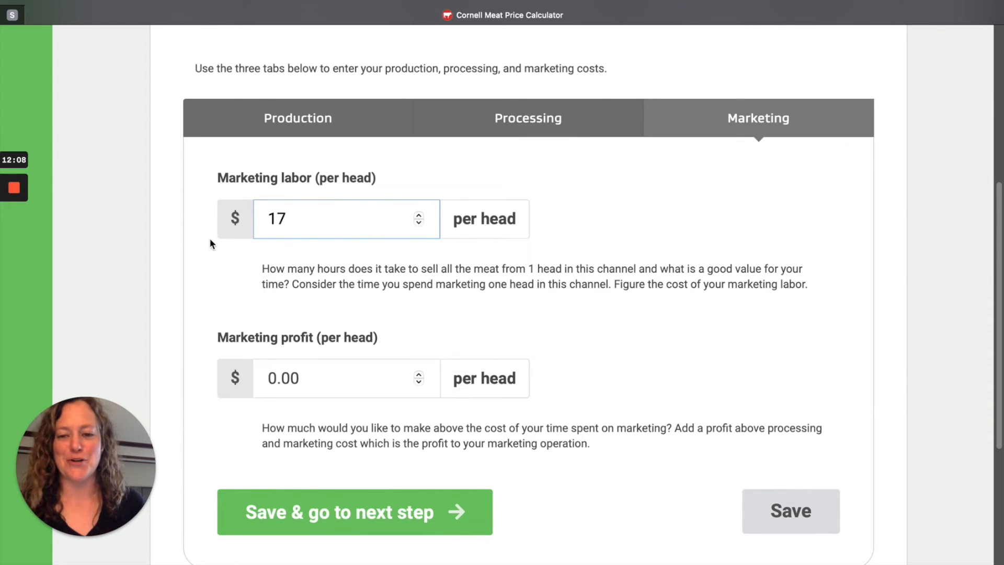
Step: Set the marketing profit to 9 dollars per head, save the marketing costs and continue to the current prices
{"action": "left_click", "coordinate": [300, 387]}
{"action": "left_click_drag", "start_coordinate": [312, 385], "coordinate": [253, 374]}
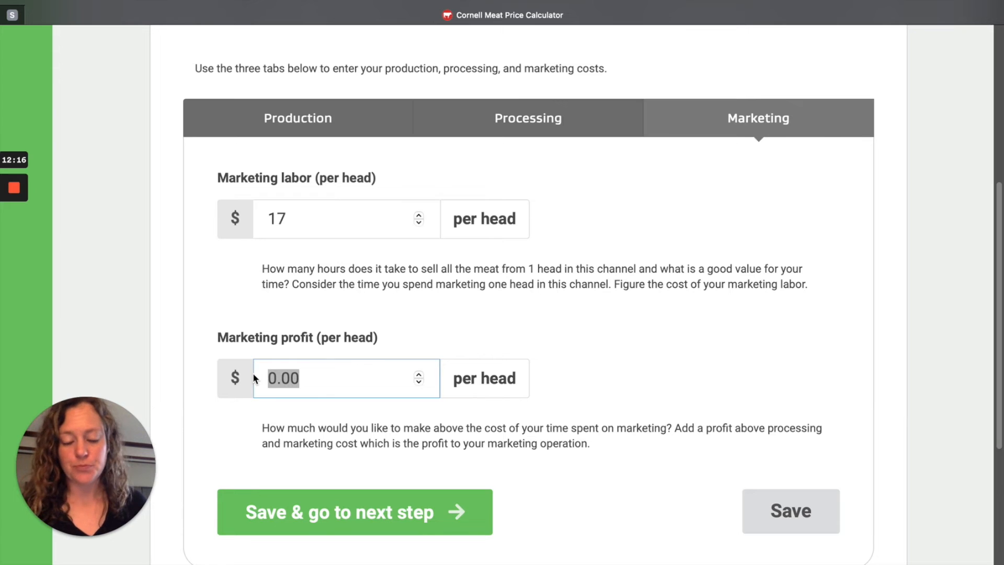
{"action": "type", "text": "9"}
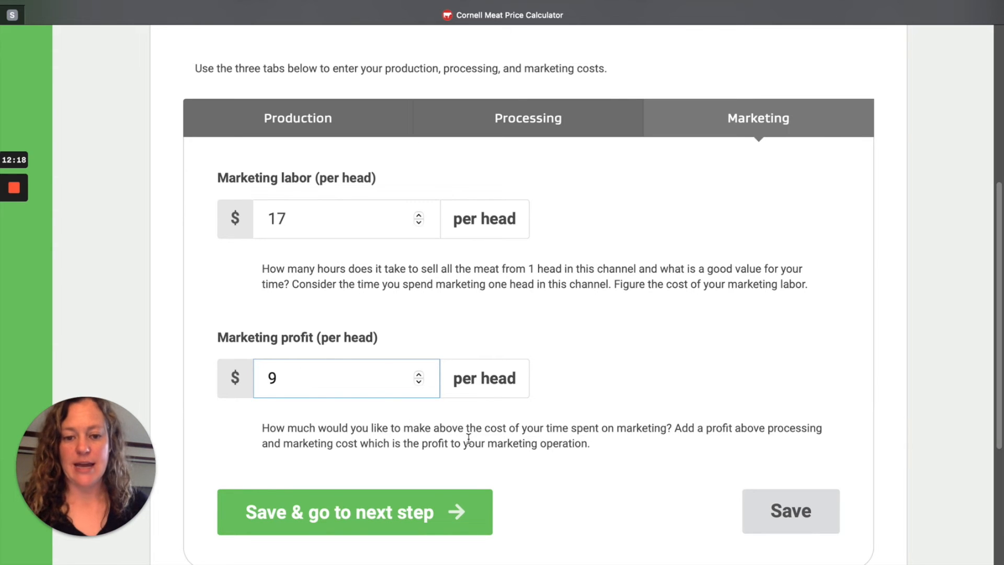
{"action": "left_click", "coordinate": [407, 523]}
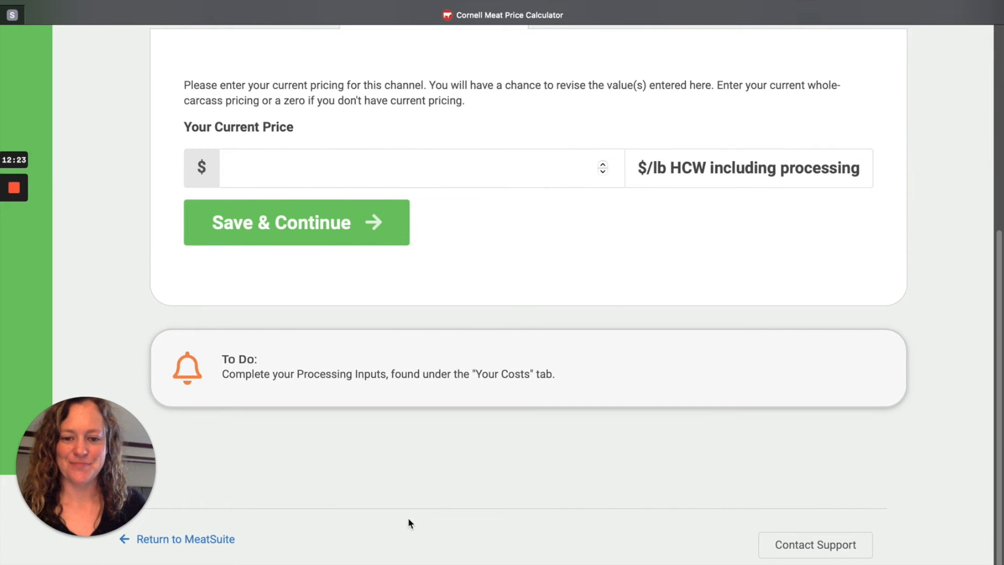
{"action": "scroll", "coordinate": [405, 462], "scroll_direction": "up", "scroll_amount": 1}
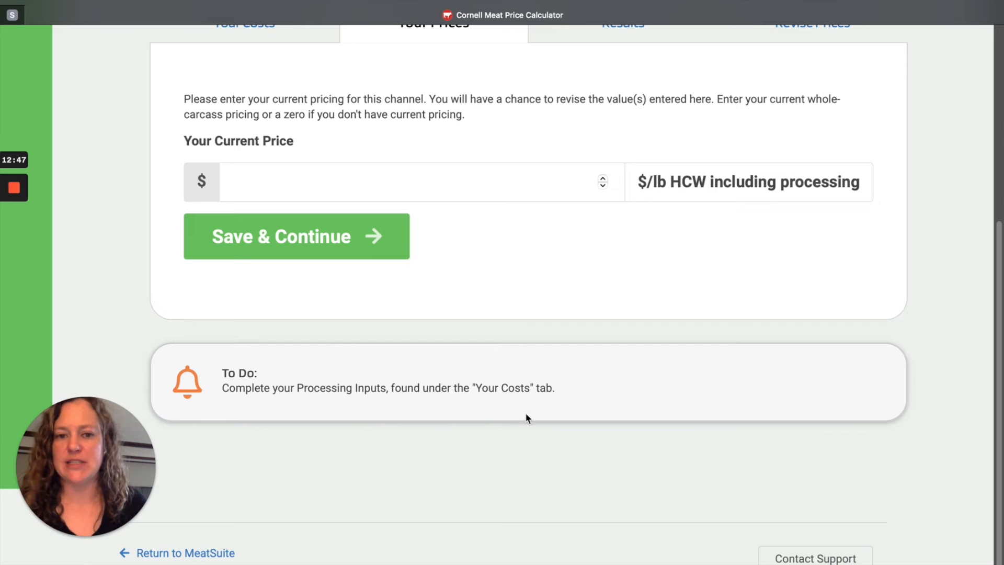
Step: Set the current whole-carcass price to 16 dollars per pound HCW including processing, and save it
{"action": "scroll", "coordinate": [539, 392], "scroll_direction": "up", "scroll_amount": 2}
{"action": "scroll", "coordinate": [545, 376], "scroll_direction": "up", "scroll_amount": 1}
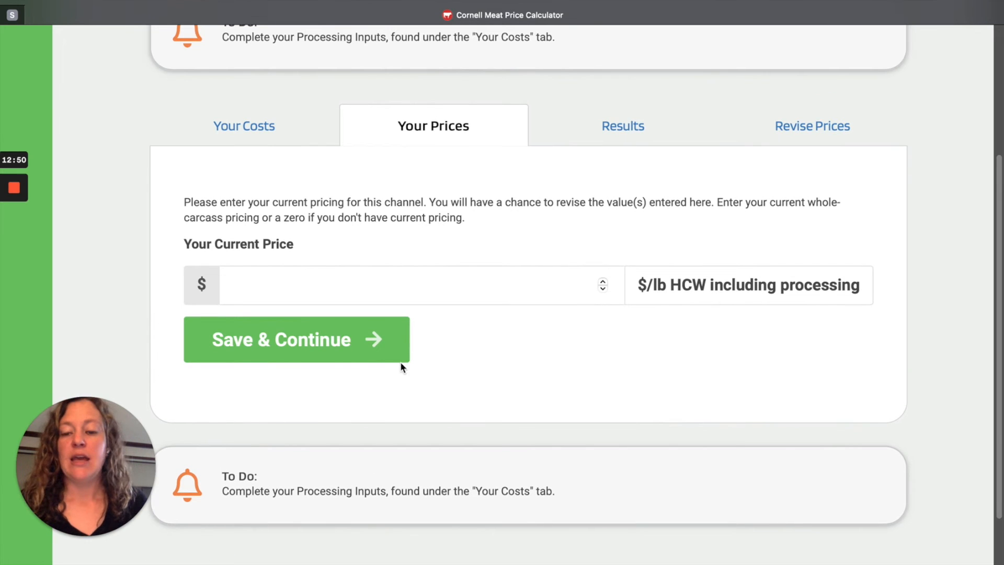
{"action": "left_click", "coordinate": [434, 286]}
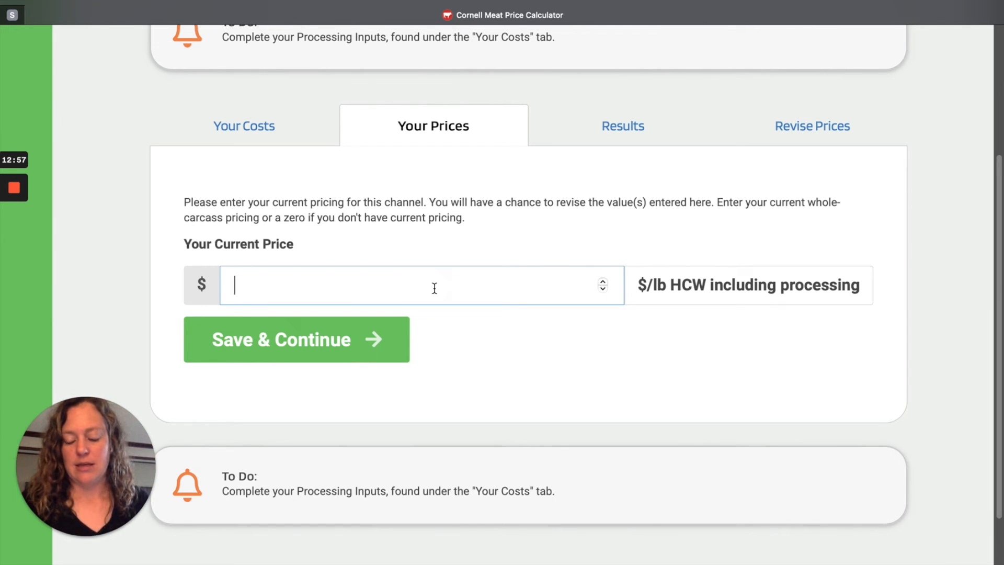
{"action": "type", "text": "1"}
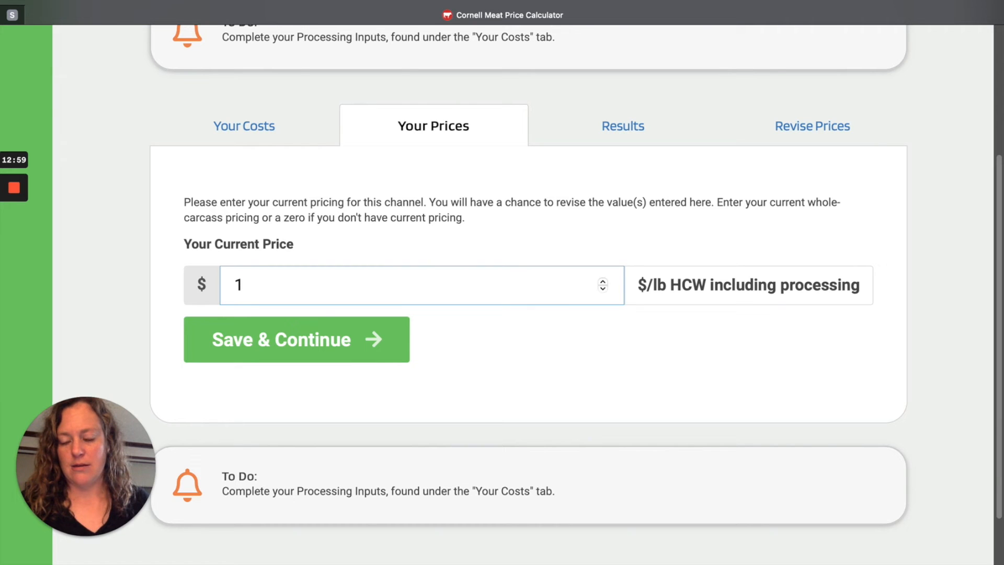
{"action": "type", "text": "6"}
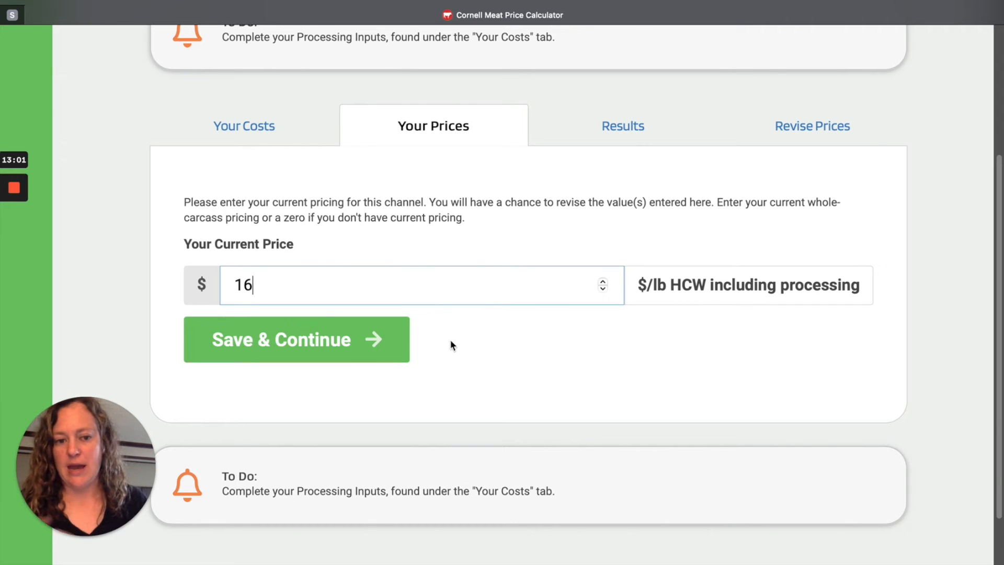
{"action": "left_click", "coordinate": [361, 350]}
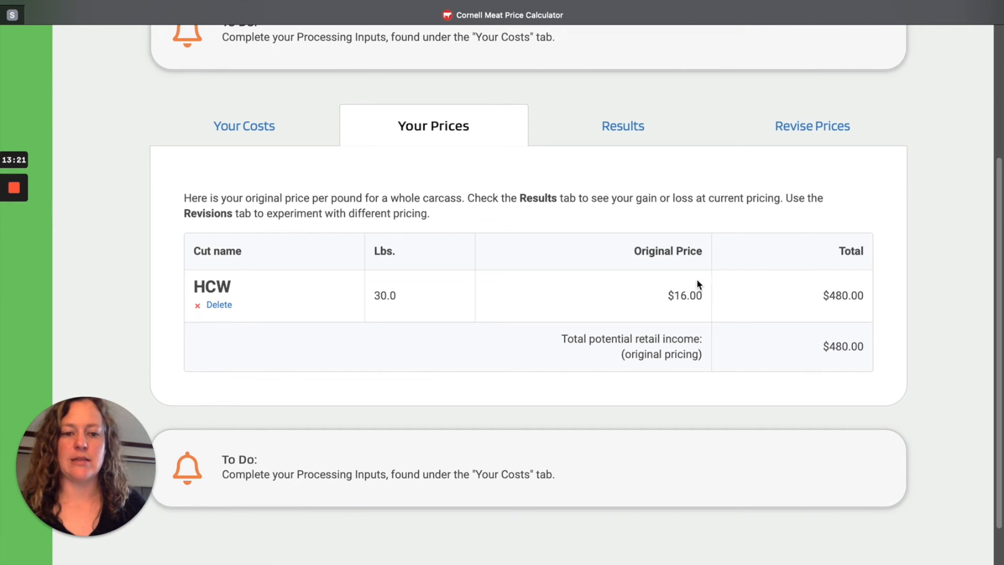
Step: Open the pricing results and examine the required earnings, gain or loss, average prices per pound and the full cost breakdown
{"action": "scroll", "coordinate": [706, 218], "scroll_direction": "down", "scroll_amount": 3}
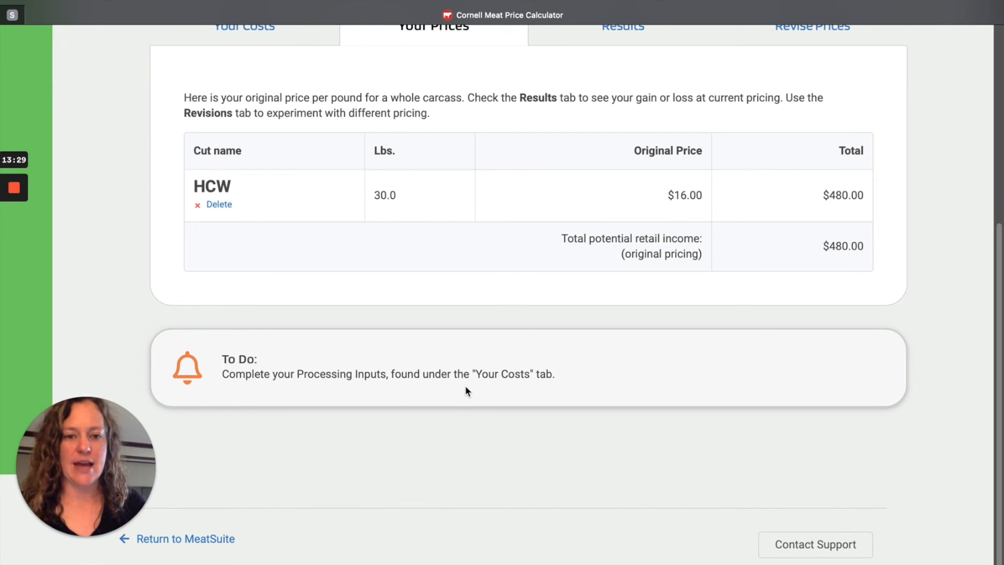
{"action": "scroll", "coordinate": [598, 219], "scroll_direction": "up", "scroll_amount": 3}
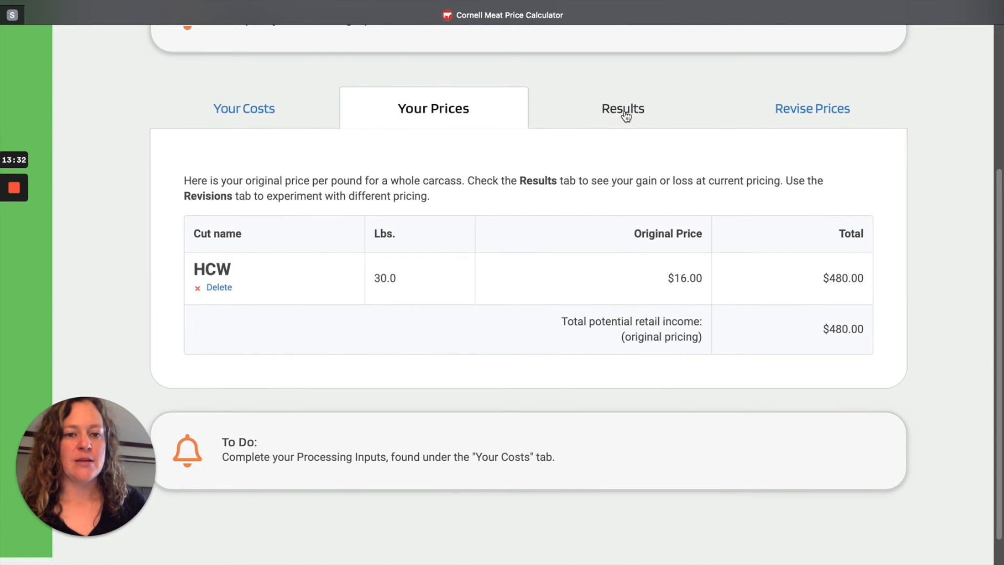
{"action": "left_click", "coordinate": [623, 113]}
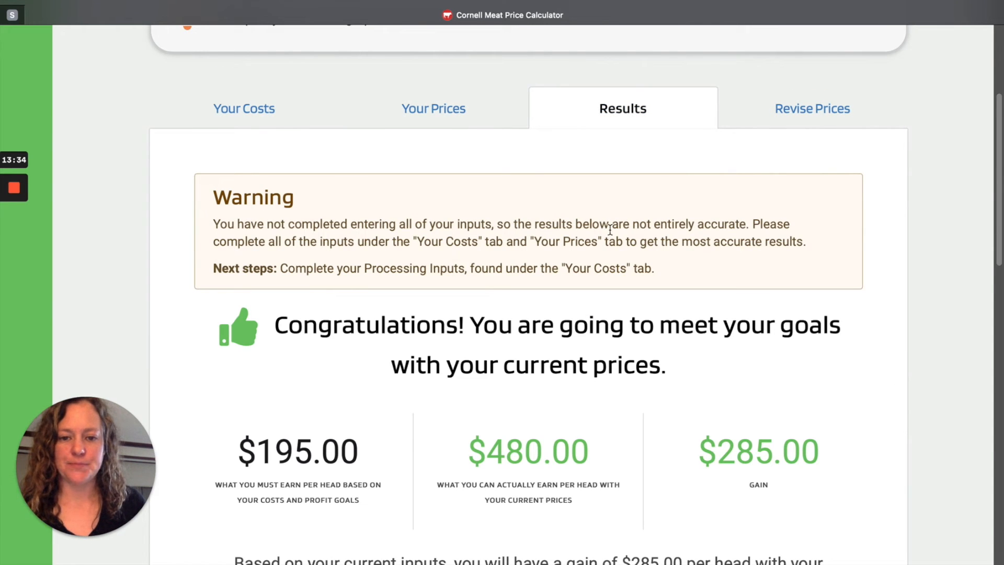
{"action": "scroll", "coordinate": [695, 250], "scroll_direction": "down", "scroll_amount": 1}
{"action": "scroll", "coordinate": [694, 250], "scroll_direction": "down", "scroll_amount": 1}
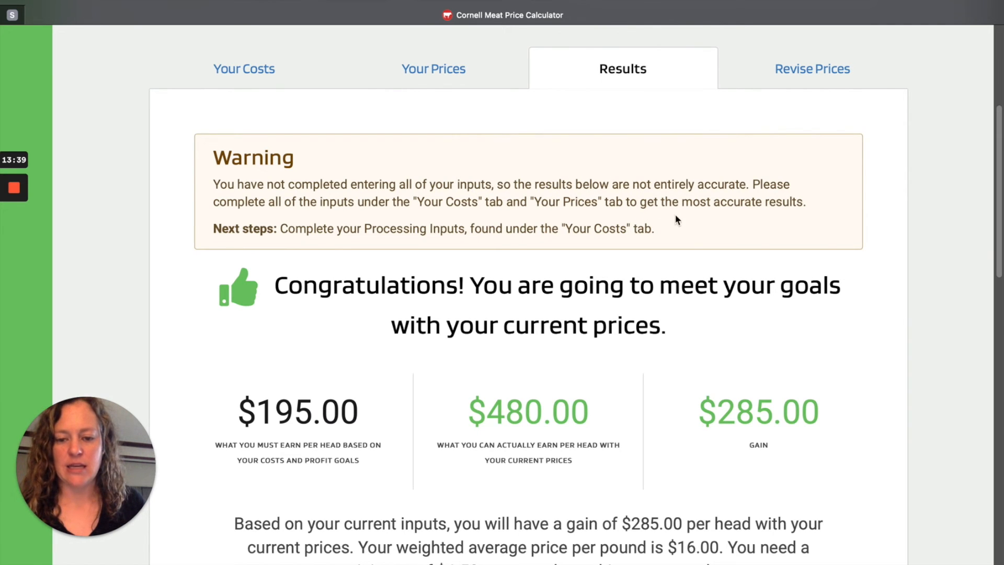
{"action": "scroll", "coordinate": [680, 241], "scroll_direction": "down", "scroll_amount": 3}
{"action": "scroll", "coordinate": [777, 235], "scroll_direction": "down", "scroll_amount": 4}
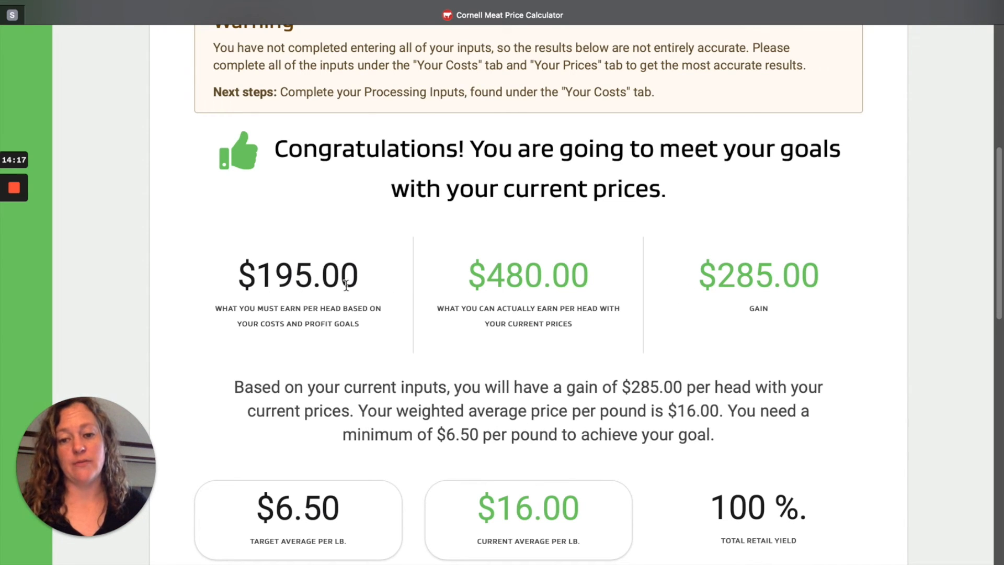
{"action": "scroll", "coordinate": [371, 289], "scroll_direction": "down", "scroll_amount": 1}
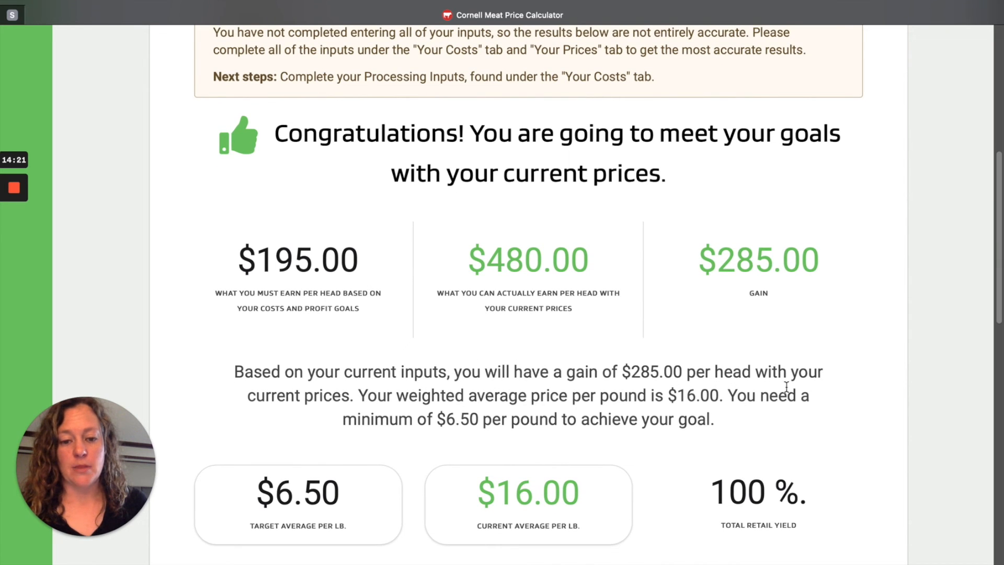
{"action": "scroll", "coordinate": [848, 391], "scroll_direction": "down", "scroll_amount": 1}
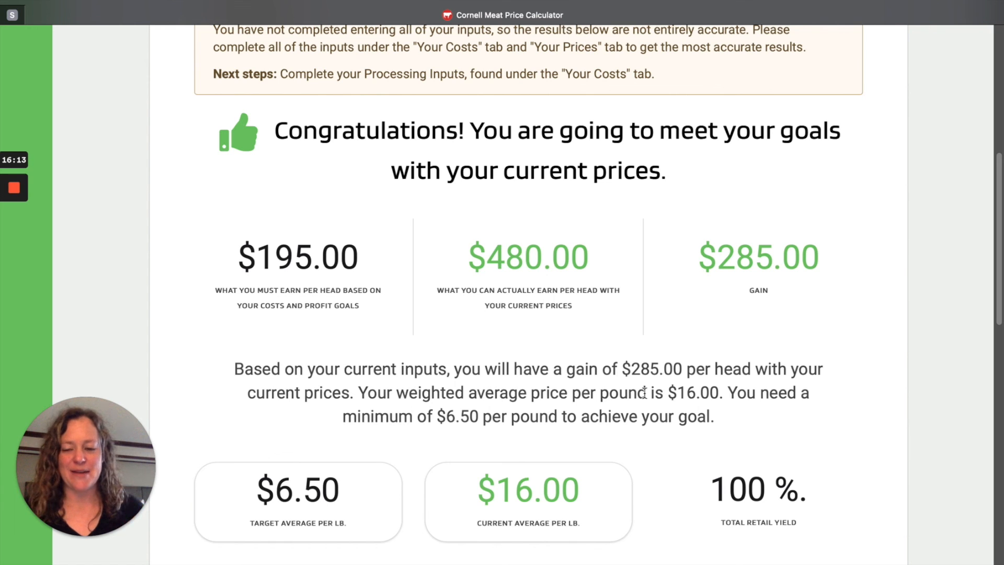
{"action": "scroll", "coordinate": [658, 416], "scroll_direction": "down", "scroll_amount": 4}
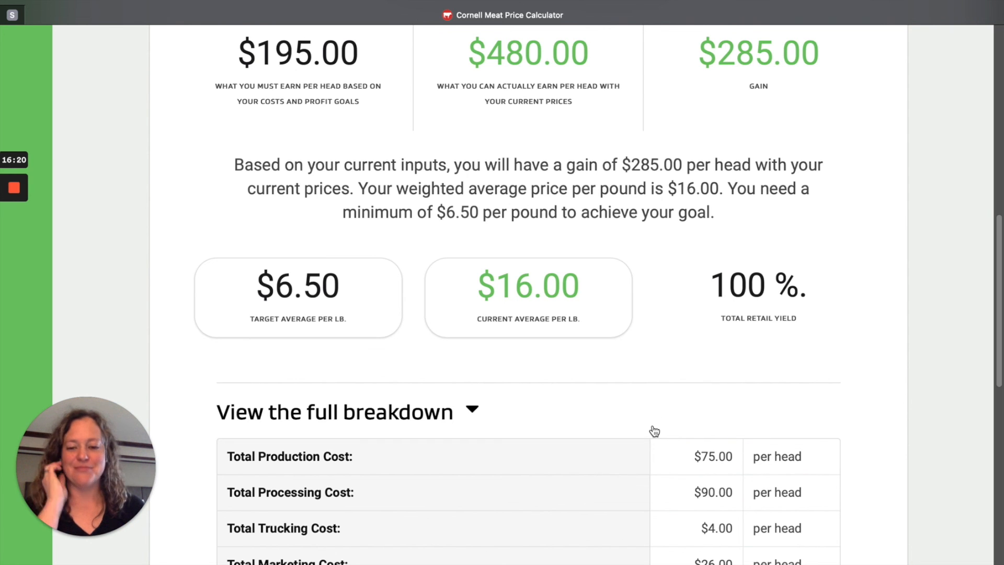
{"action": "scroll", "coordinate": [655, 433], "scroll_direction": "down", "scroll_amount": 5}
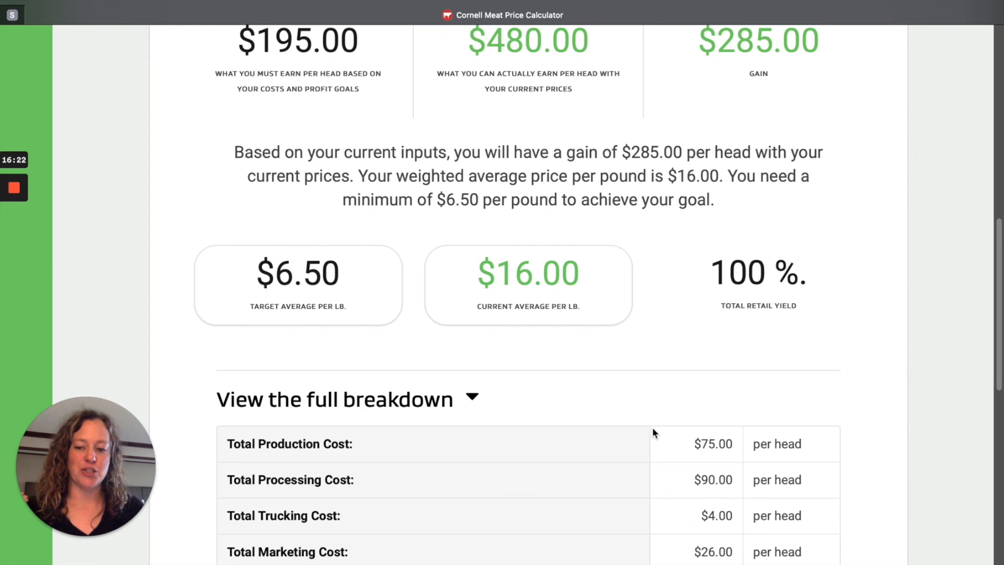